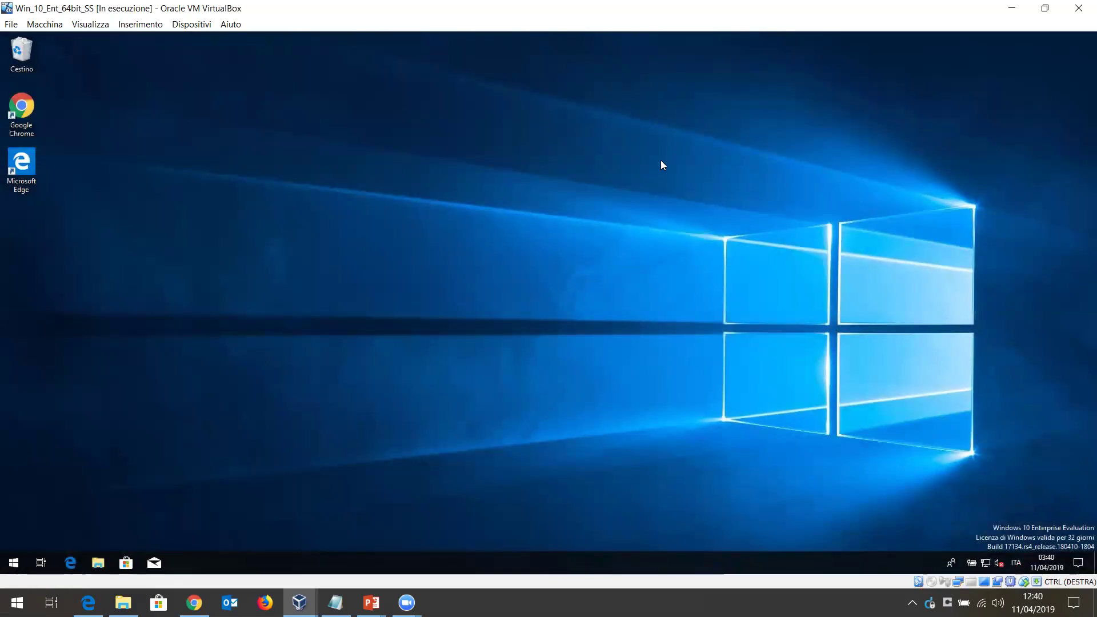
# Open Edge and go to the Beachhead Logon favourite page.
pyautogui.click(71, 564)
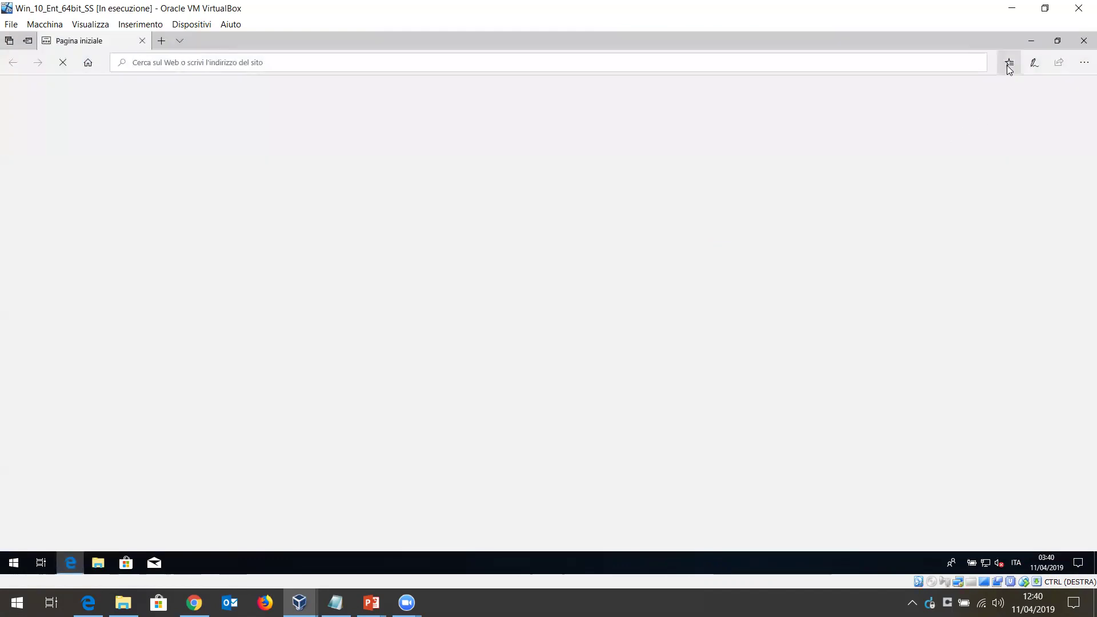
pyautogui.click(1007, 63)
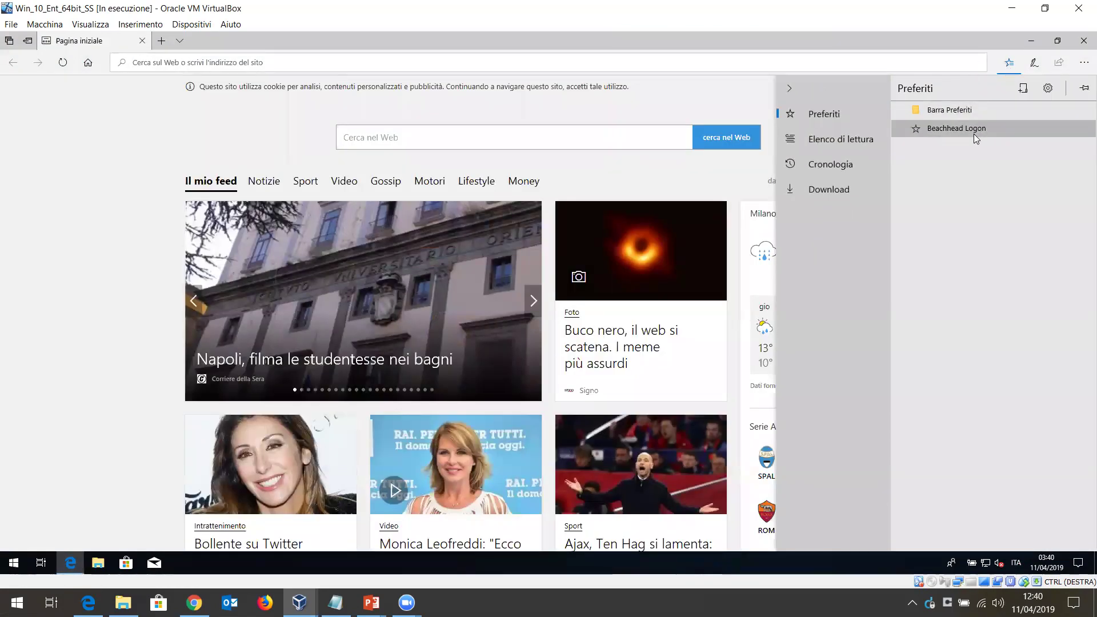
pyautogui.click(972, 129)
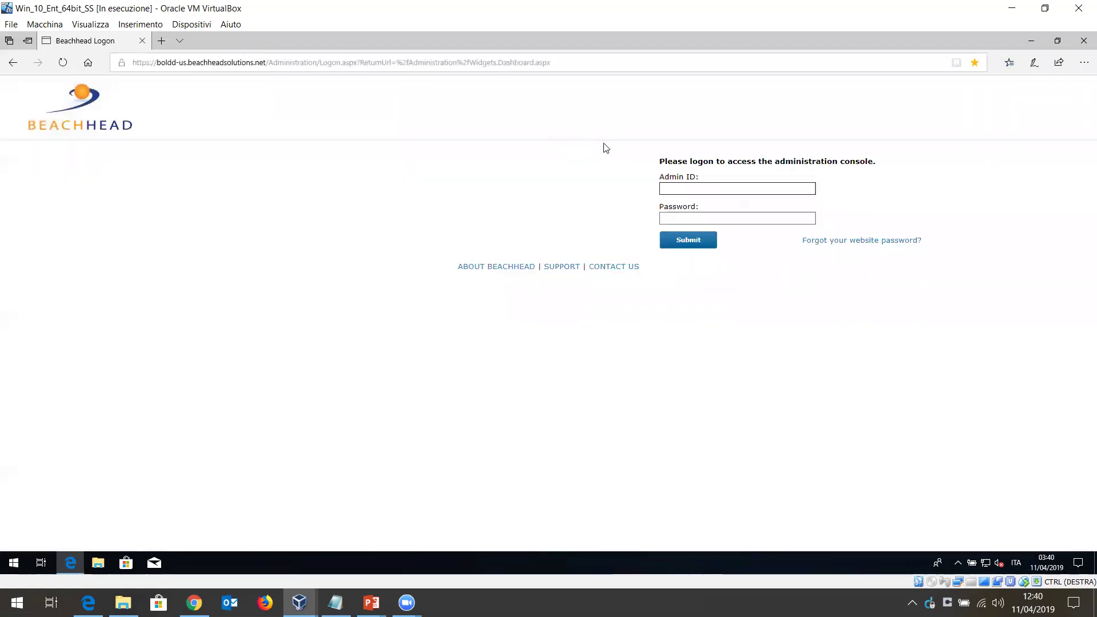
# Copy the Admin ID from Demo.txt into the logon form, enter the password and submit.
pyautogui.click(335, 602)
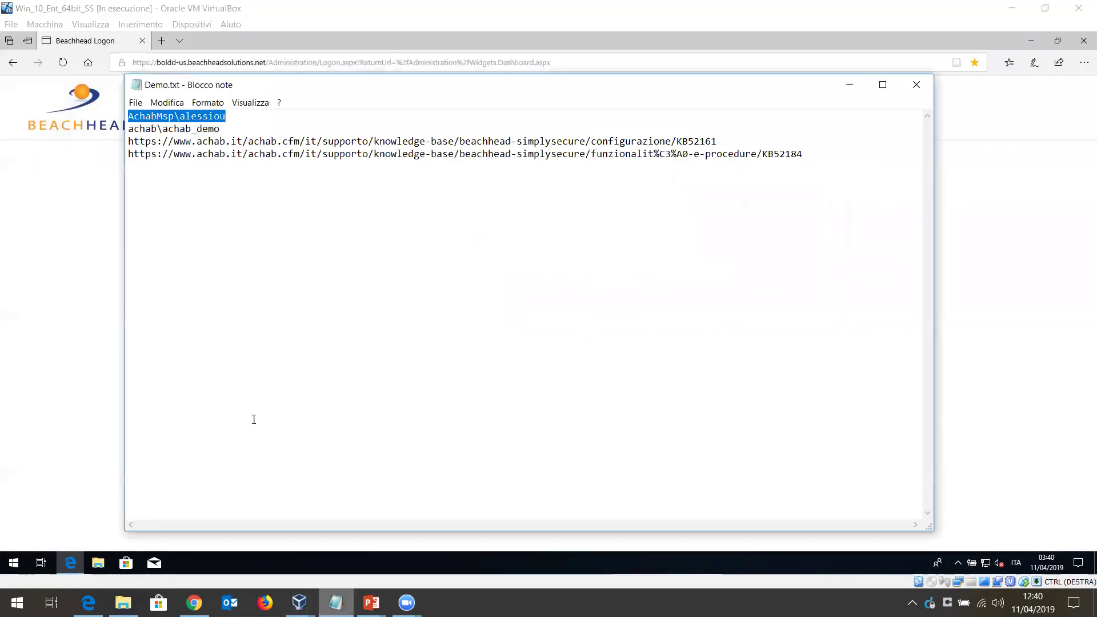
pyautogui.moveTo(223, 128); pyautogui.dragTo(119, 131)
pyautogui.hotkey('ctrl', 'c')
pyautogui.click(988, 178)
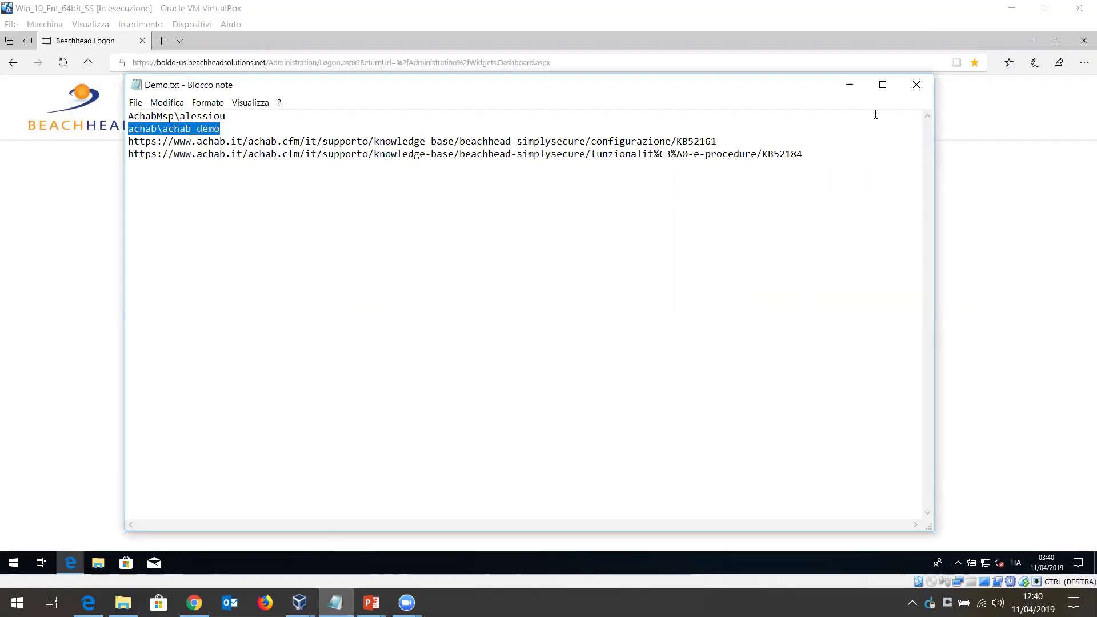
pyautogui.hotkey('ctrl', 'v')
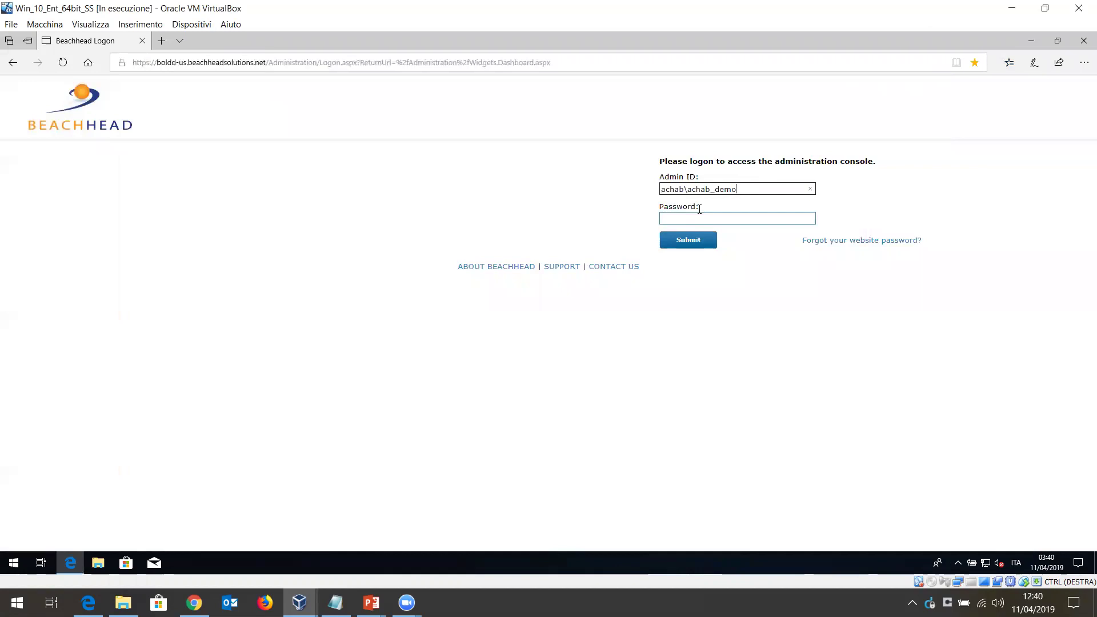
pyautogui.click(721, 216)
pyautogui.write('******')
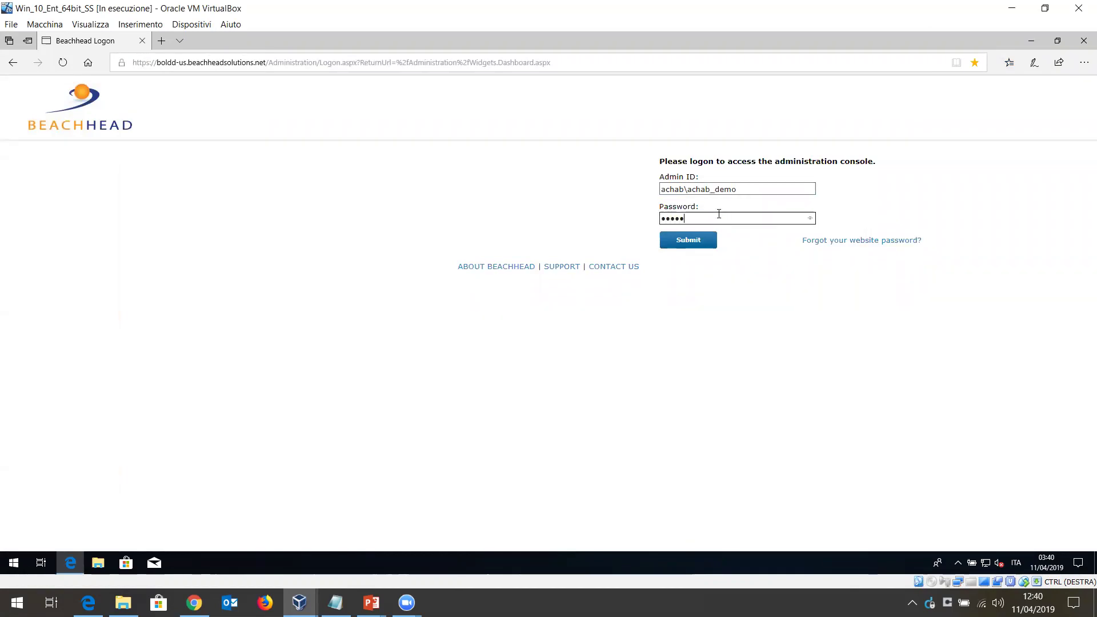
pyautogui.write('****')
pyautogui.press('Return')
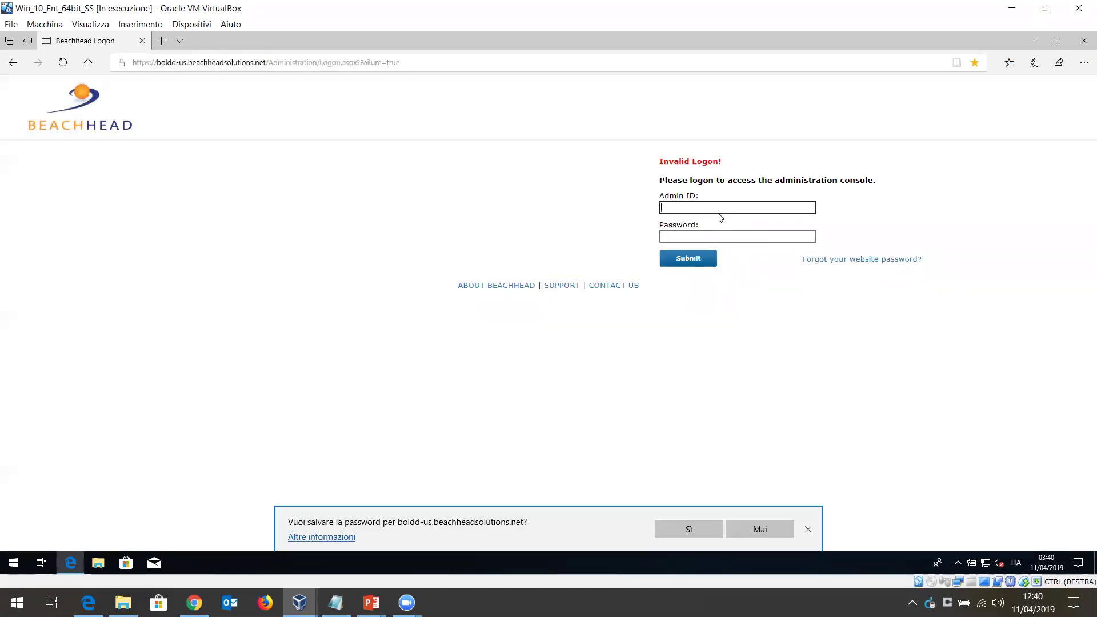
# After the Invalid Logon, paste the Admin ID again, re-enter the password and resubmit.
pyautogui.hotkey('ctrl', 'v')
pyautogui.click(768, 235)
pyautogui.click(768, 235)
pyautogui.write('••••••••')
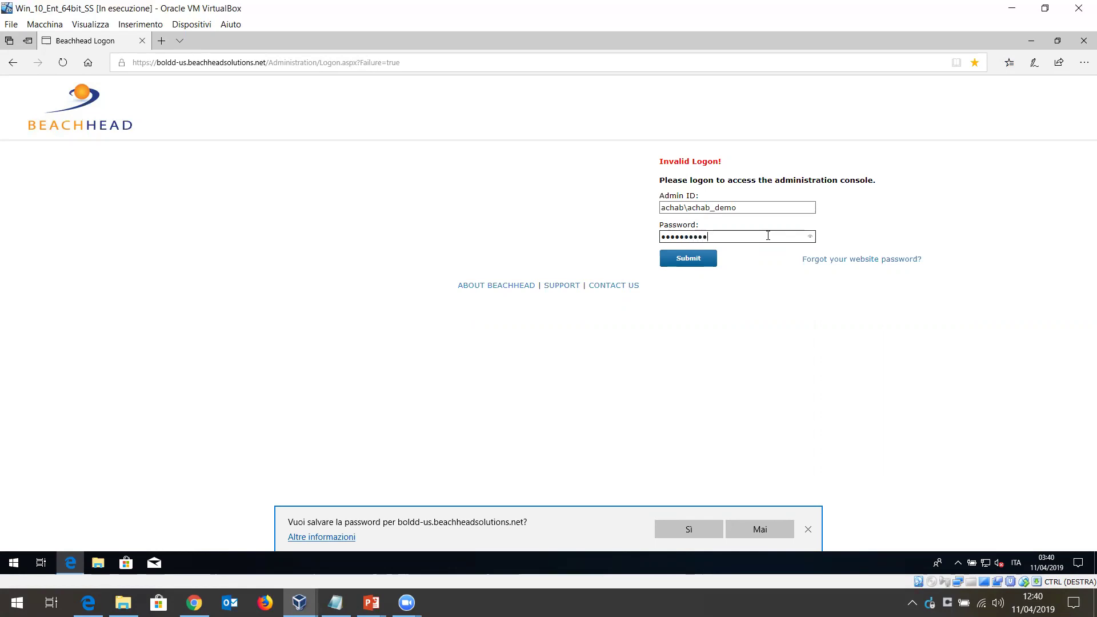
pyautogui.click(680, 260)
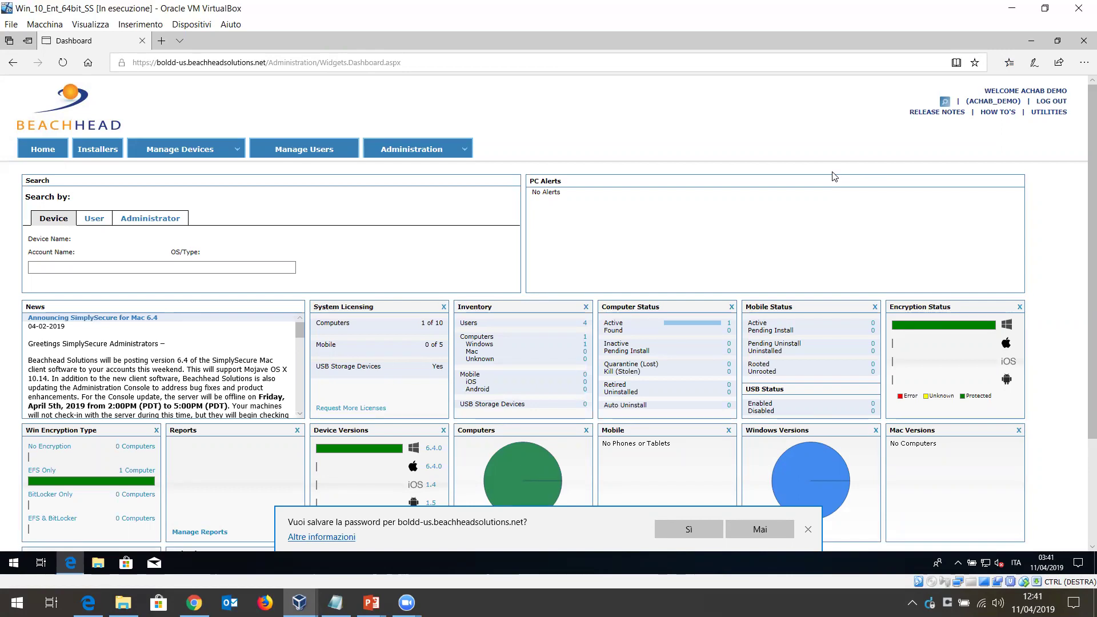
# Review the dashboard's inventory, licensing and encryption widgets, then dismiss the save-password offer.
pyautogui.scroll(-2, 834, 176)
pyautogui.scroll(2, 833, 171)
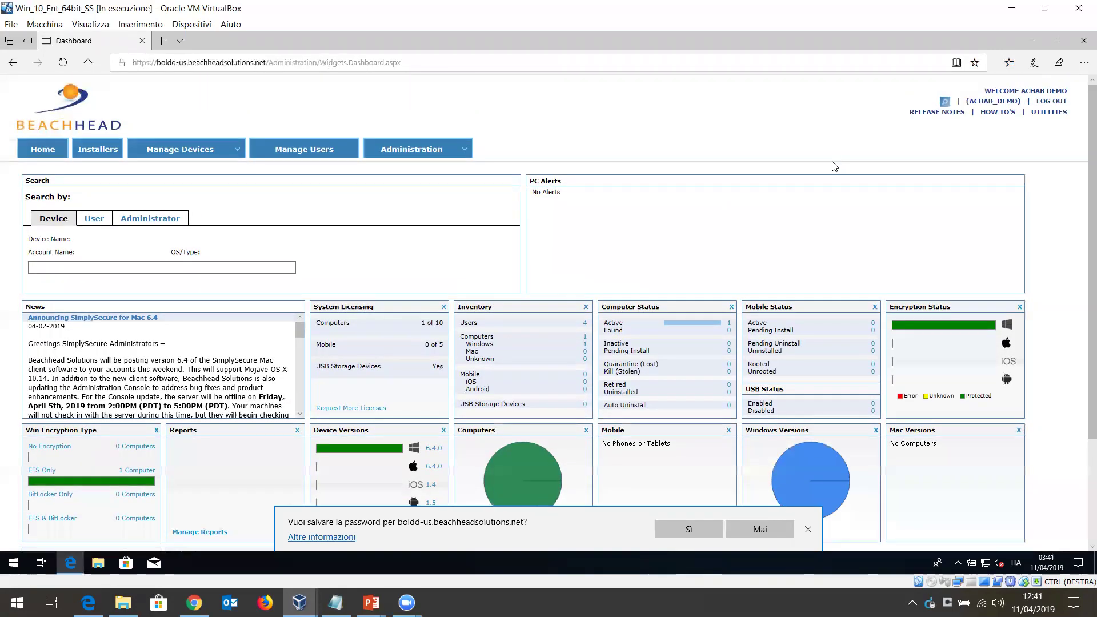
pyautogui.scroll(-1, 834, 169)
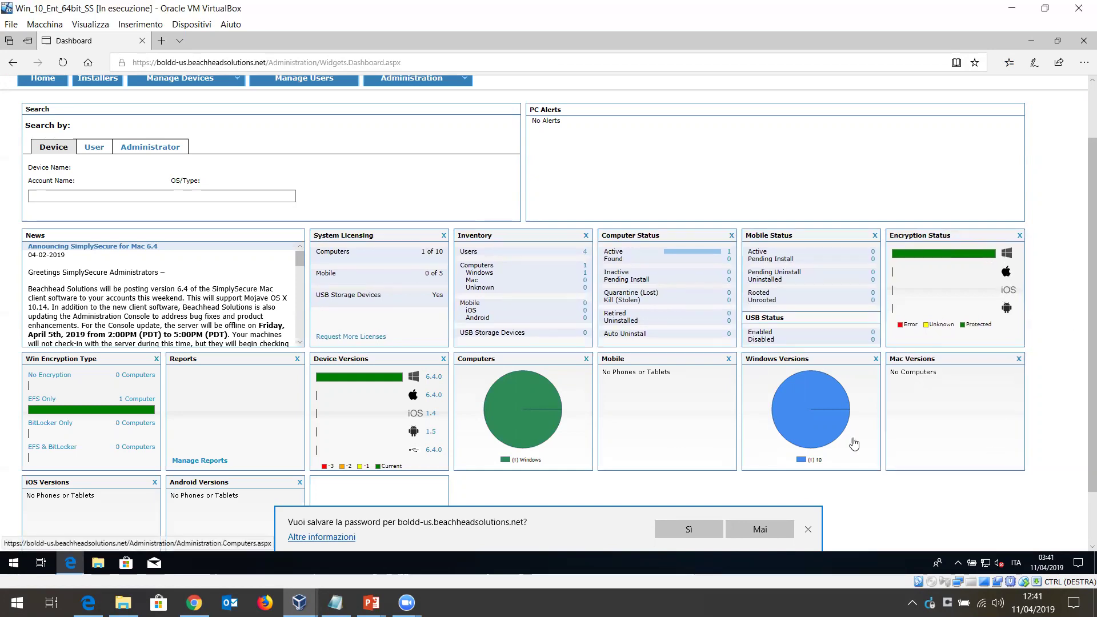
pyautogui.scroll(-1, 868, 467)
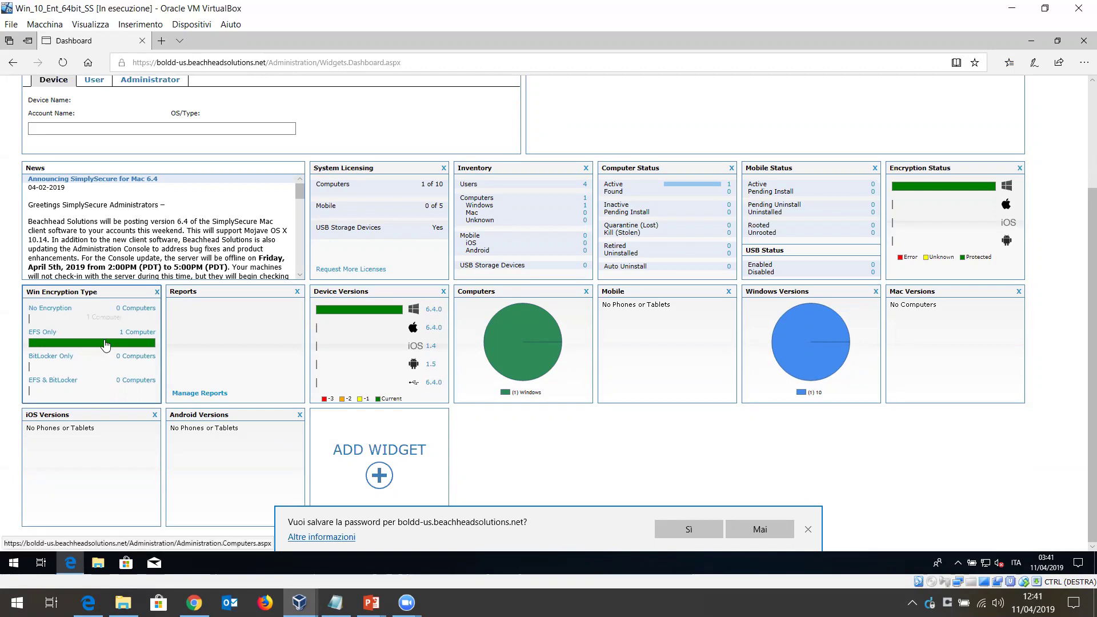
pyautogui.click(808, 529)
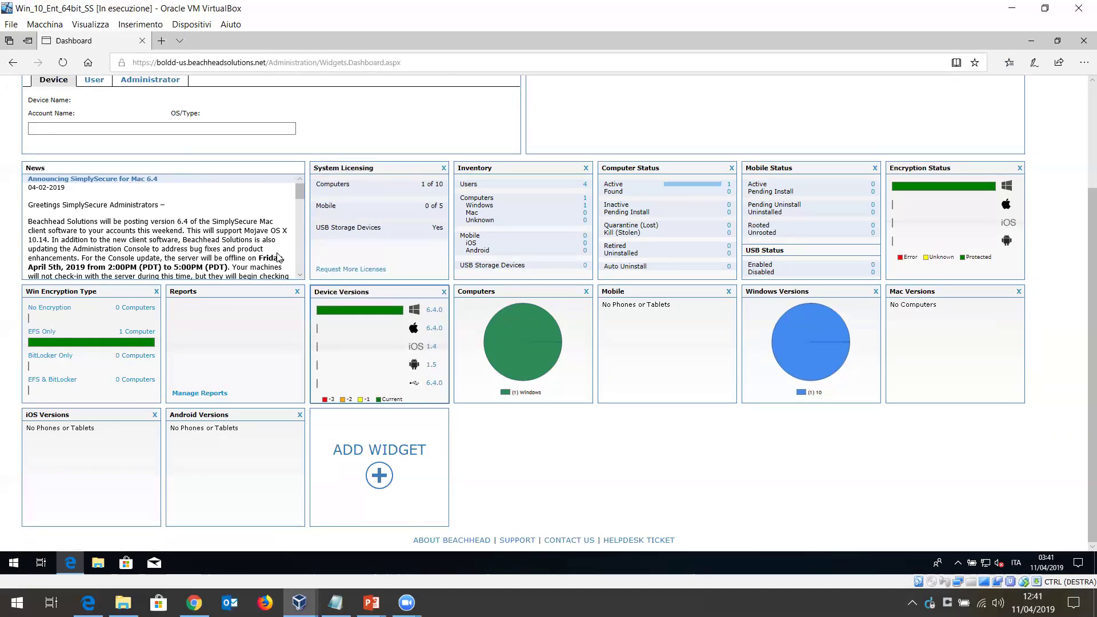
# Return to the top of the dashboard and bring up Manage Devices > Computers.
pyautogui.scroll(3, 342, 297)
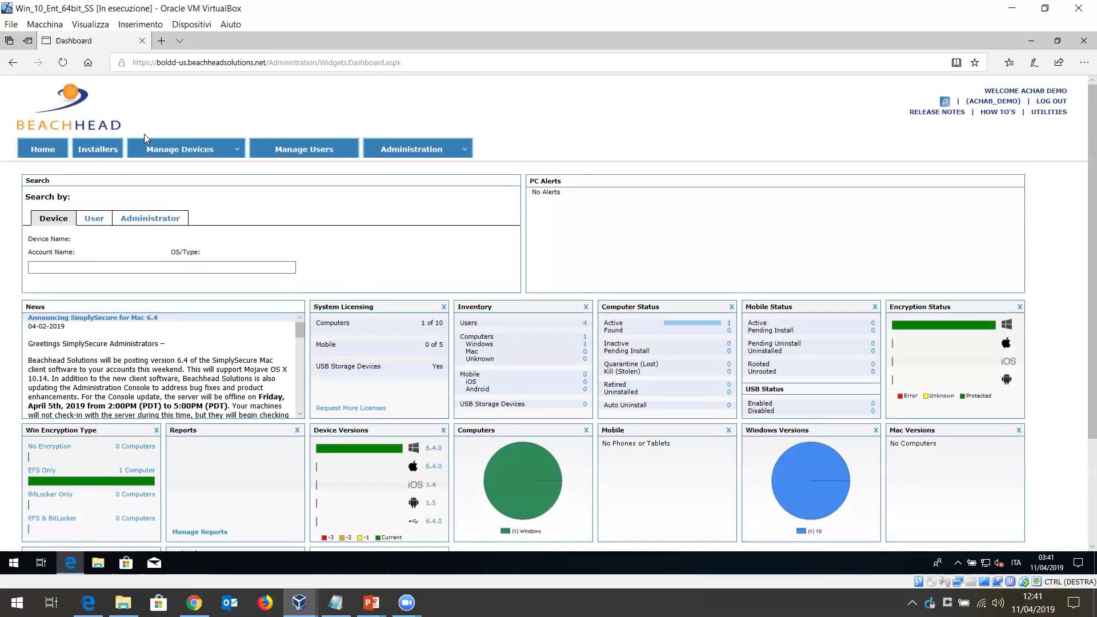
pyautogui.moveTo(194, 150)
pyautogui.moveTo(187, 170)
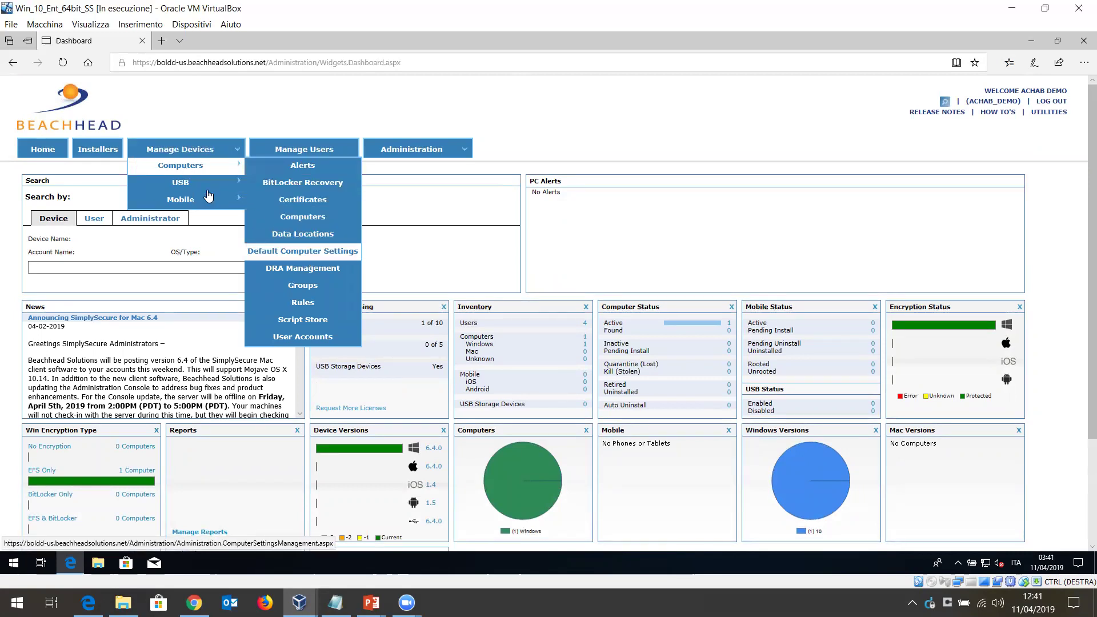
# Run the Win10_EFS_BITL agent installer downloaded from the Installers page.
pyautogui.click(108, 155)
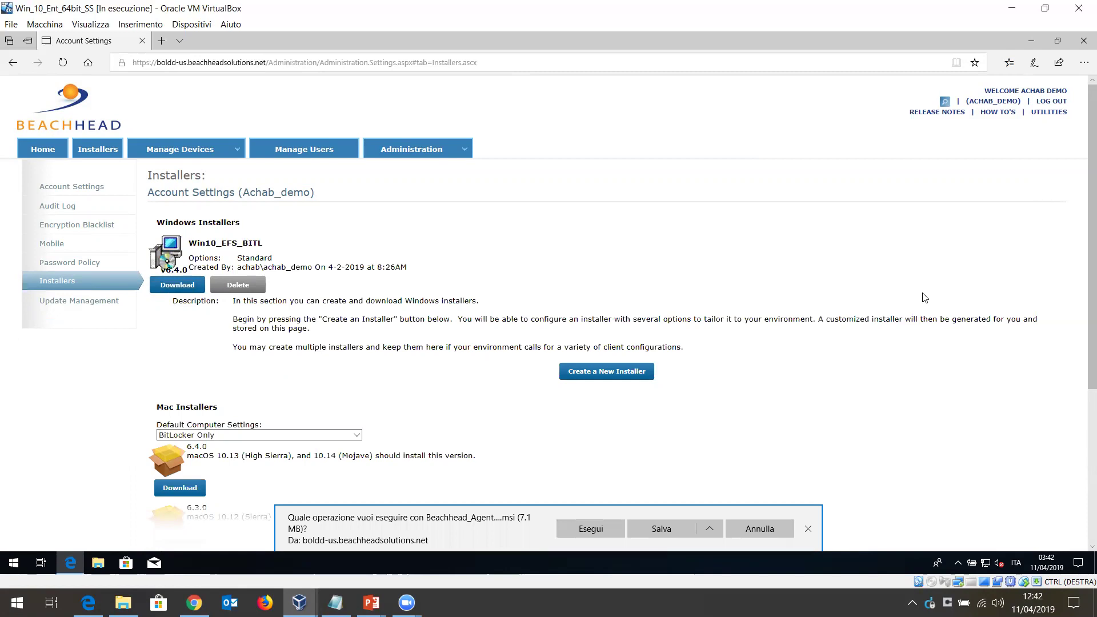
pyautogui.click(594, 533)
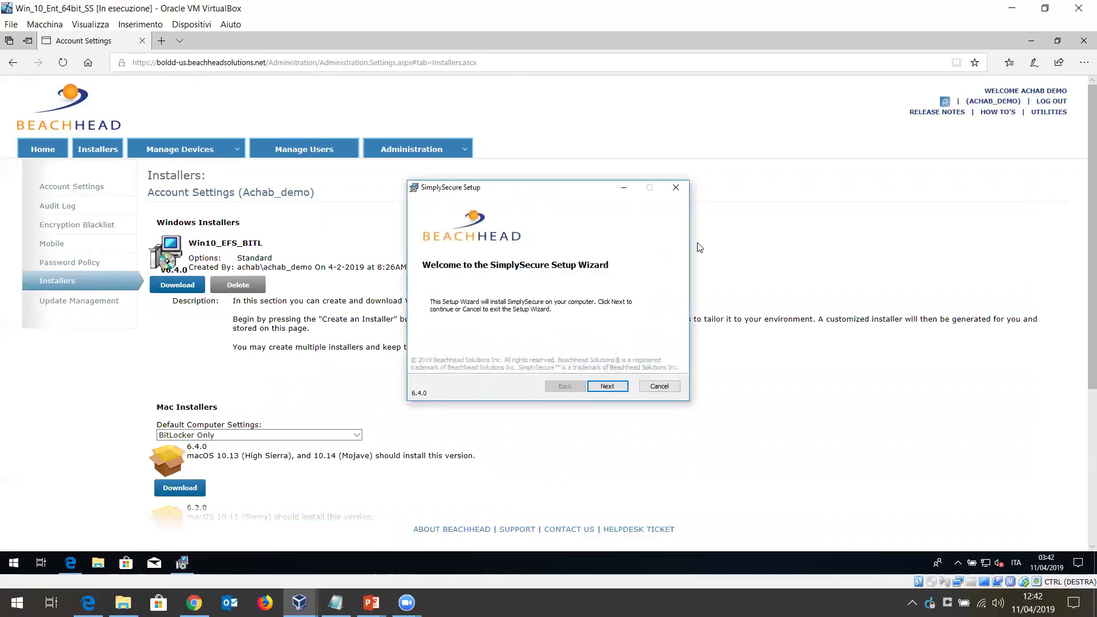
# Accept the activation code and server, authorise with the administrator password, and finish the agent install.
pyautogui.click(625, 385)
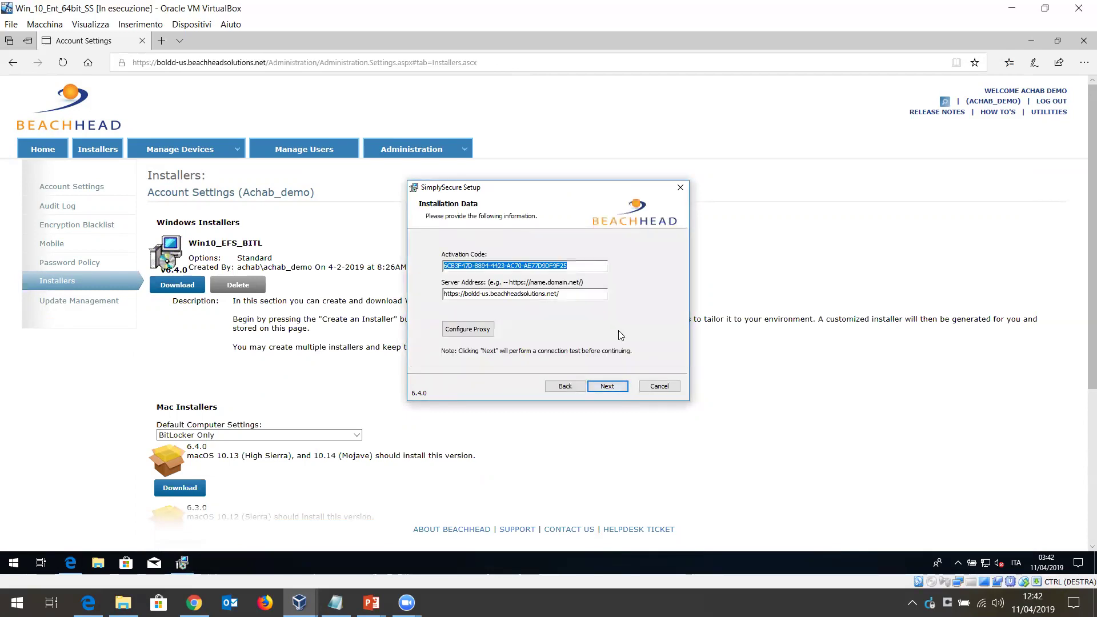
pyautogui.click(615, 387)
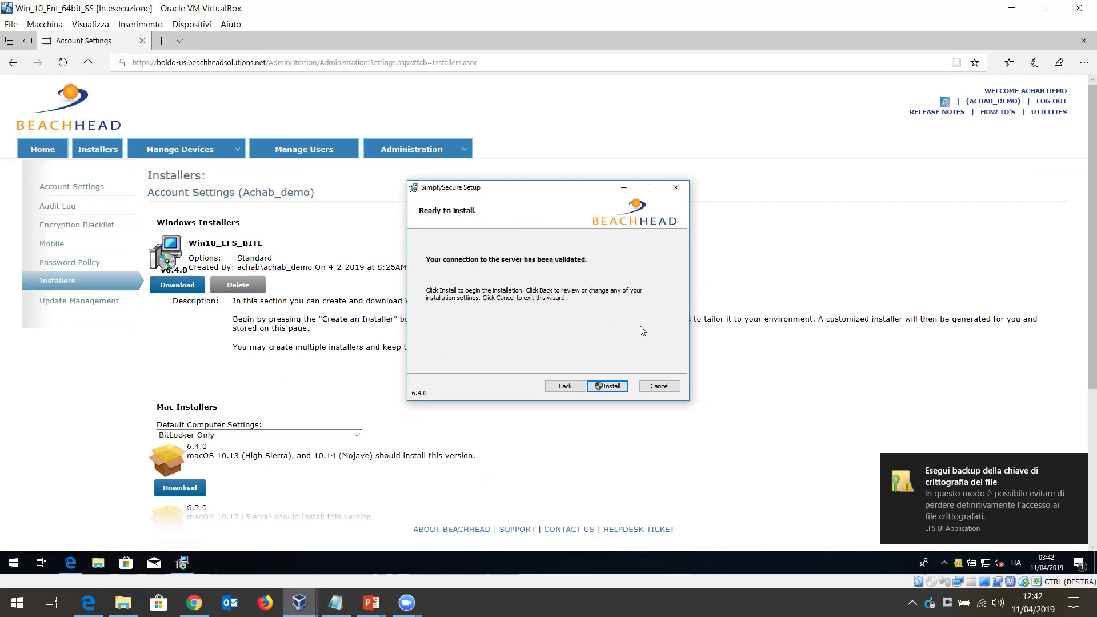
pyautogui.click(609, 387)
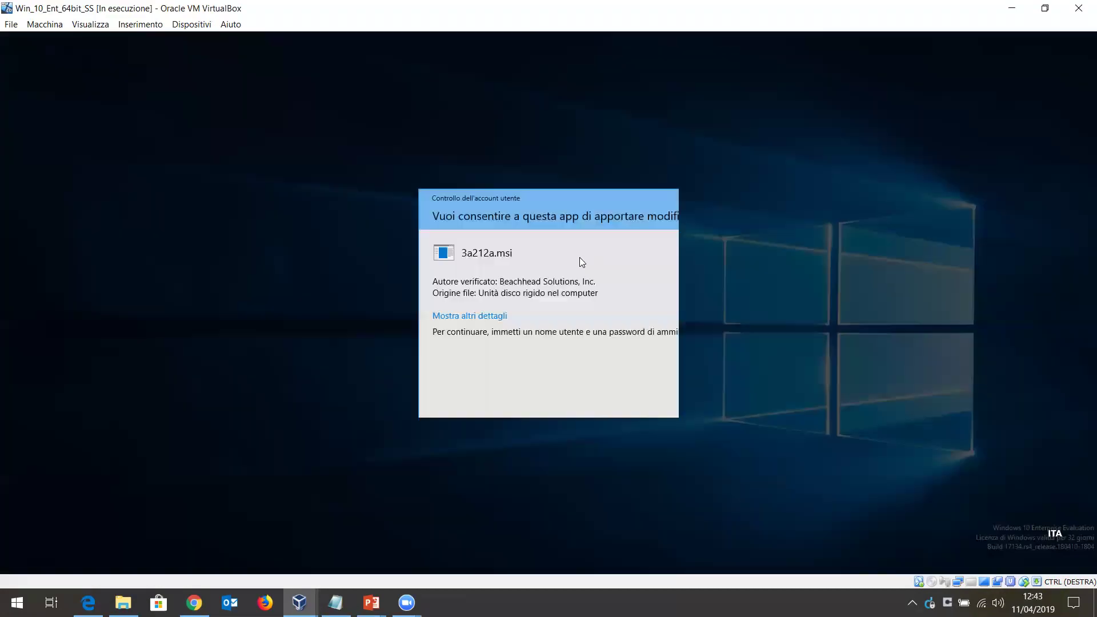
pyautogui.write('*****')
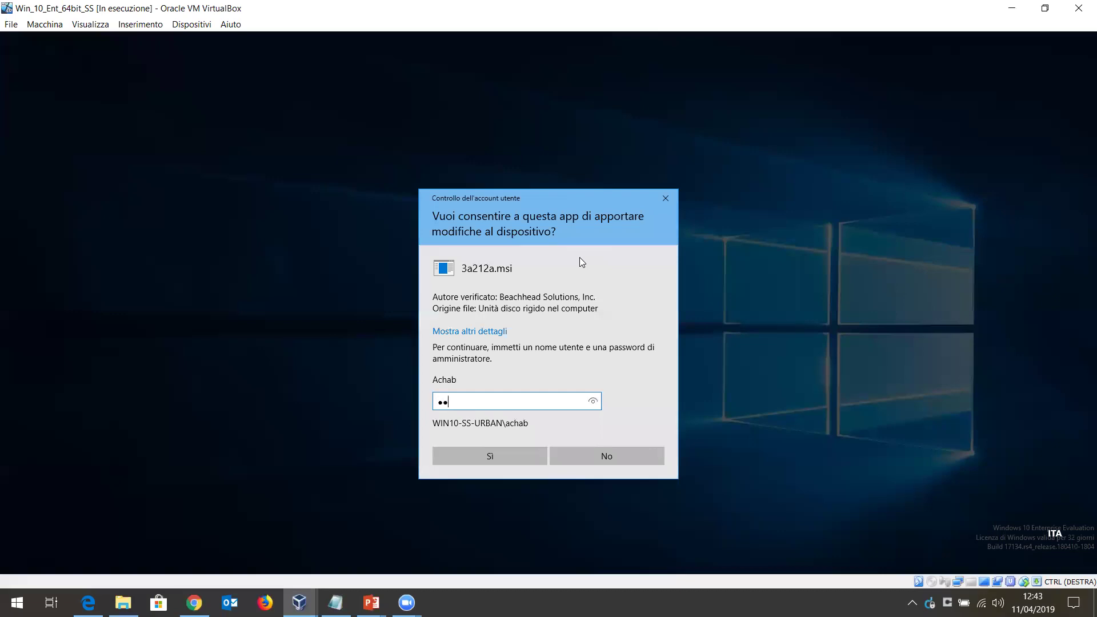
pyautogui.write('*****')
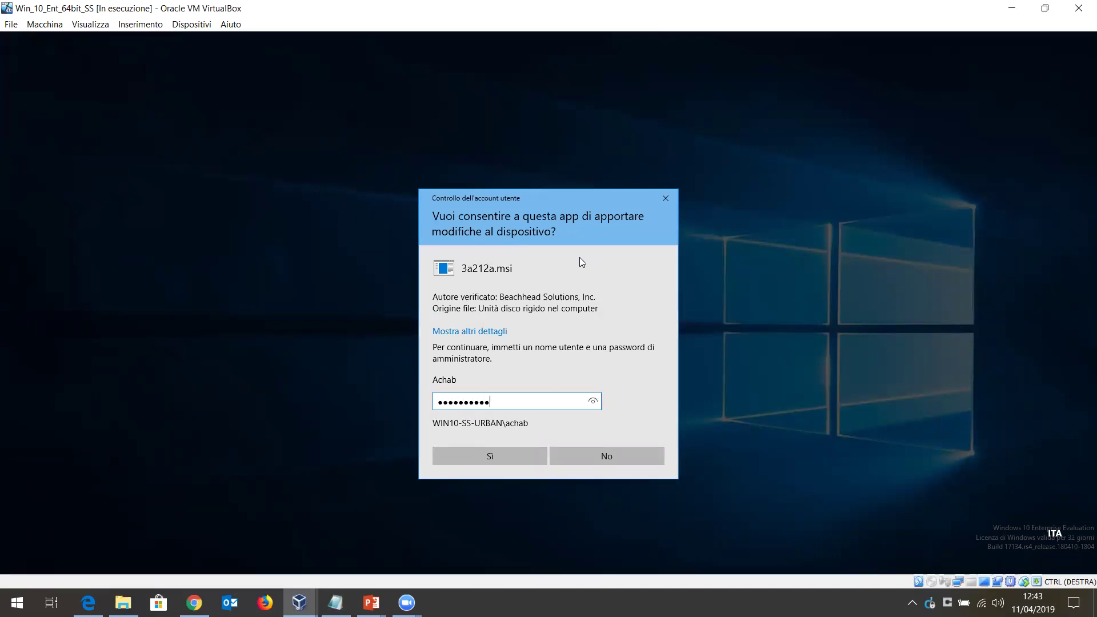
pyautogui.press('Return')
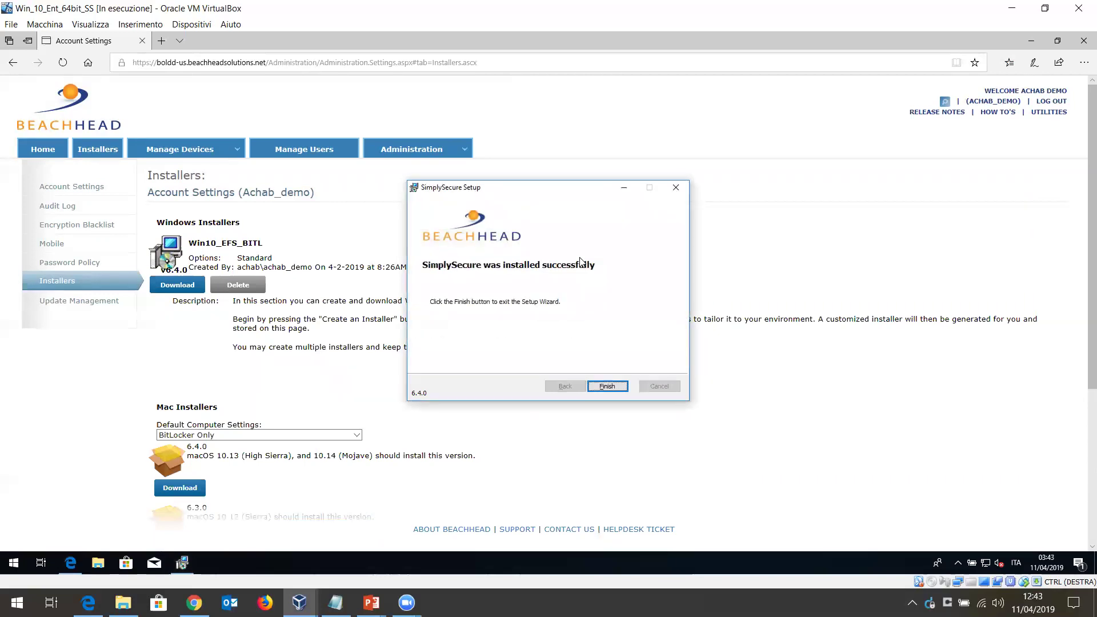
pyautogui.click(607, 386)
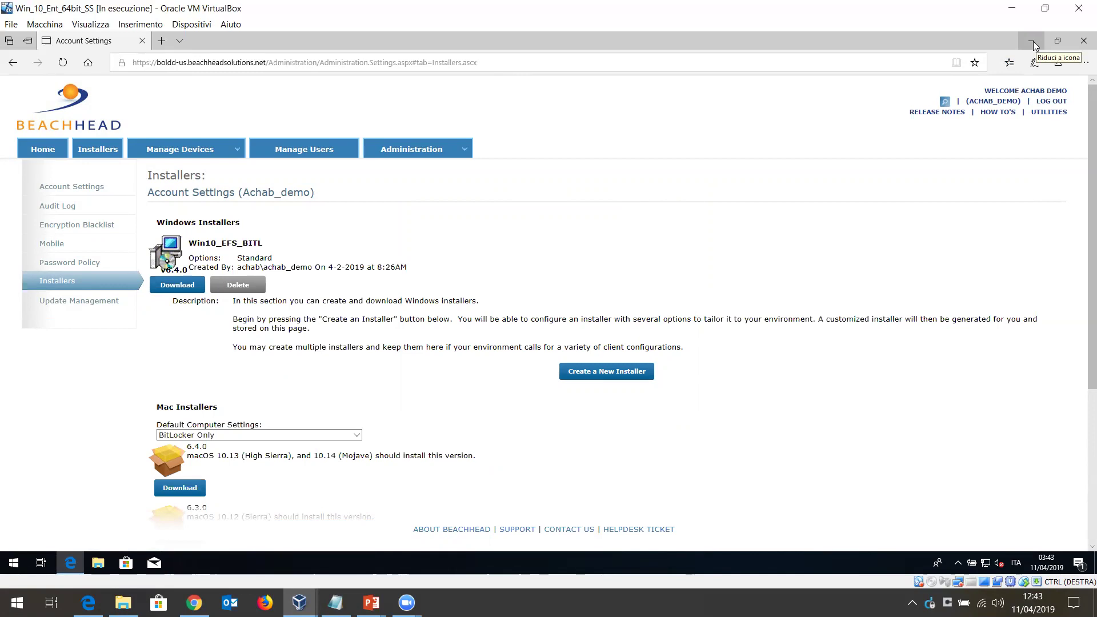
# Confirm the dashboard shows 2 of 10 computer licences used, then minimise Edge.
pyautogui.click(163, 151)
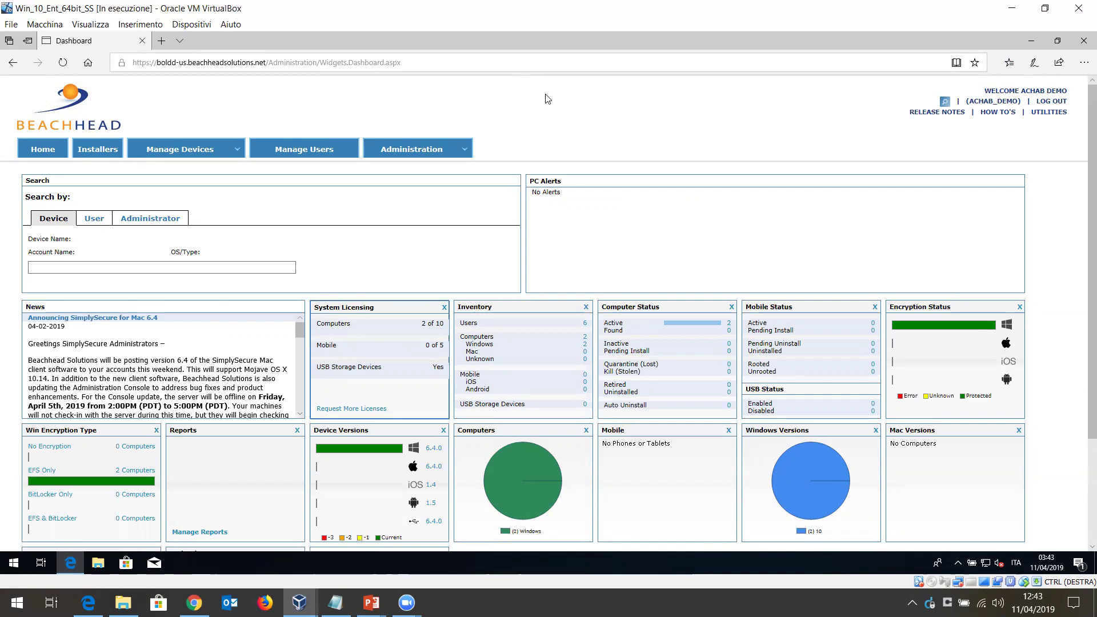
pyautogui.click(1031, 41)
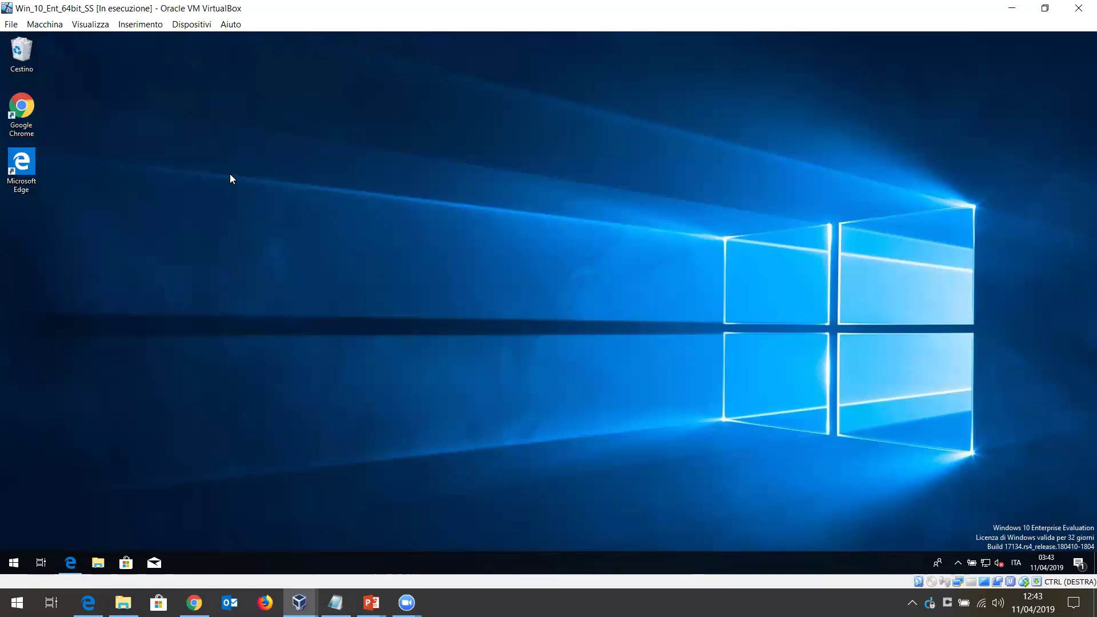
# Create a new text document on the desktop named Test.txt.
pyautogui.rightClick(231, 174)
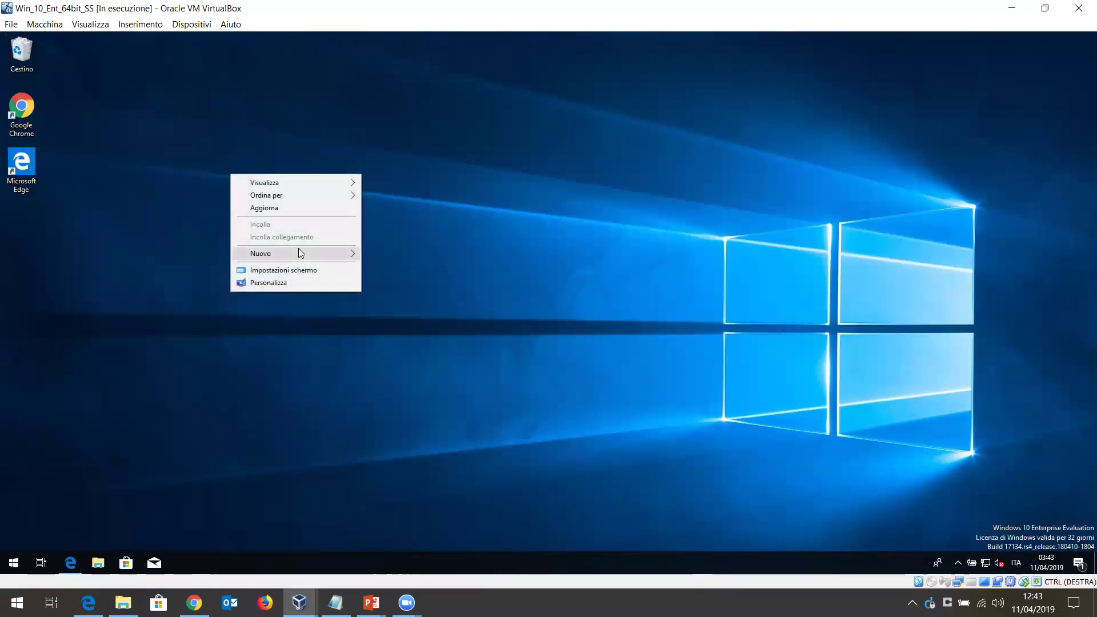
pyautogui.moveTo(300, 253)
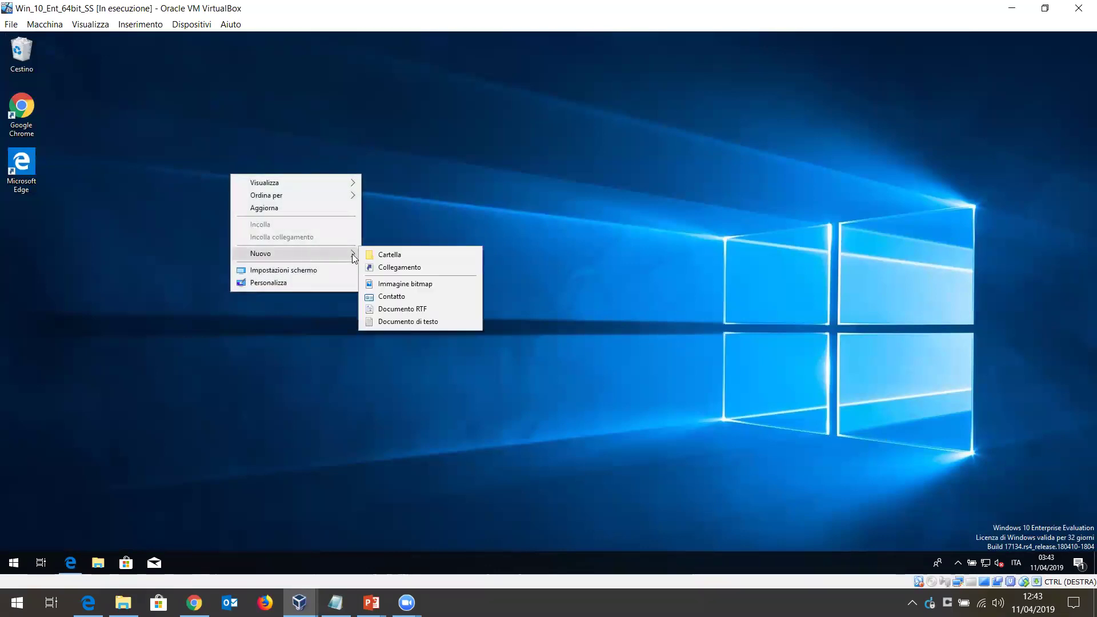
pyautogui.click(408, 321)
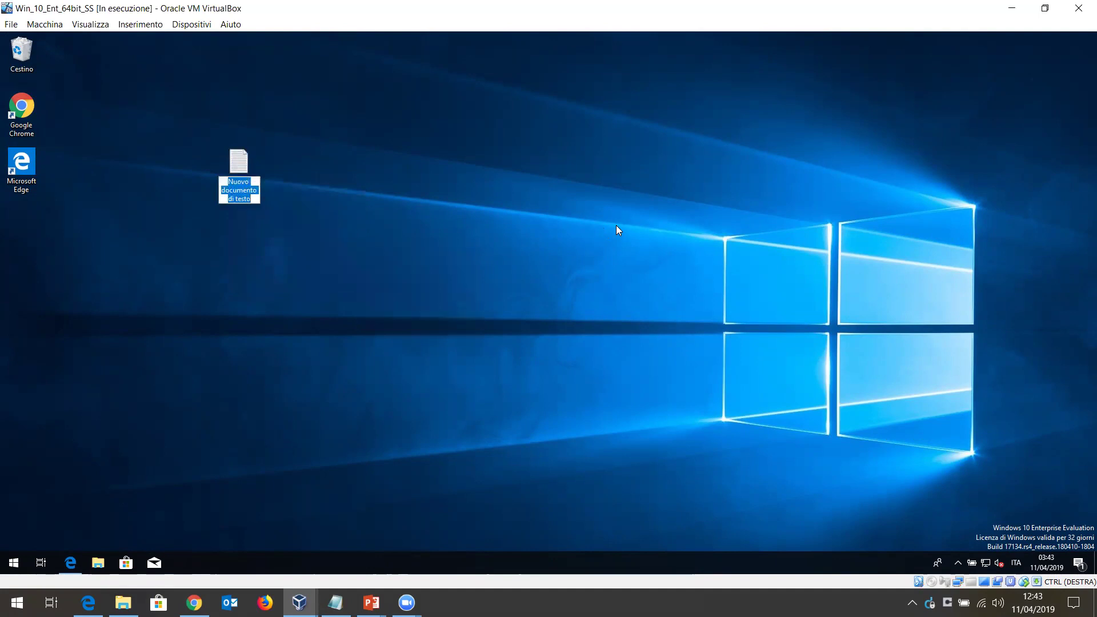
pyautogui.write('Test')
pyautogui.hotkey('shift', '.')
pyautogui.write('txt')
pyautogui.press('BackSpace')
pyautogui.press('BackSpace')
pyautogui.press('BackSpace')
pyautogui.write('.txt')
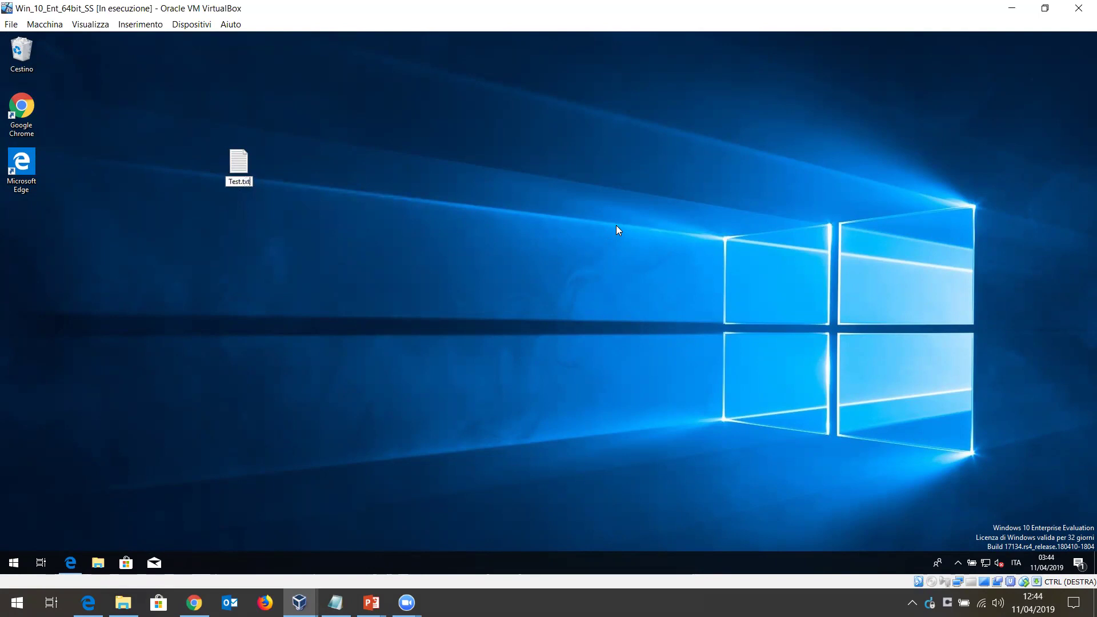
pyautogui.press('Return')
pyautogui.press('Return')
# Write 'Prova prova' in Test.txt and save it when closing Notepad.
pyautogui.write('Prova prova')
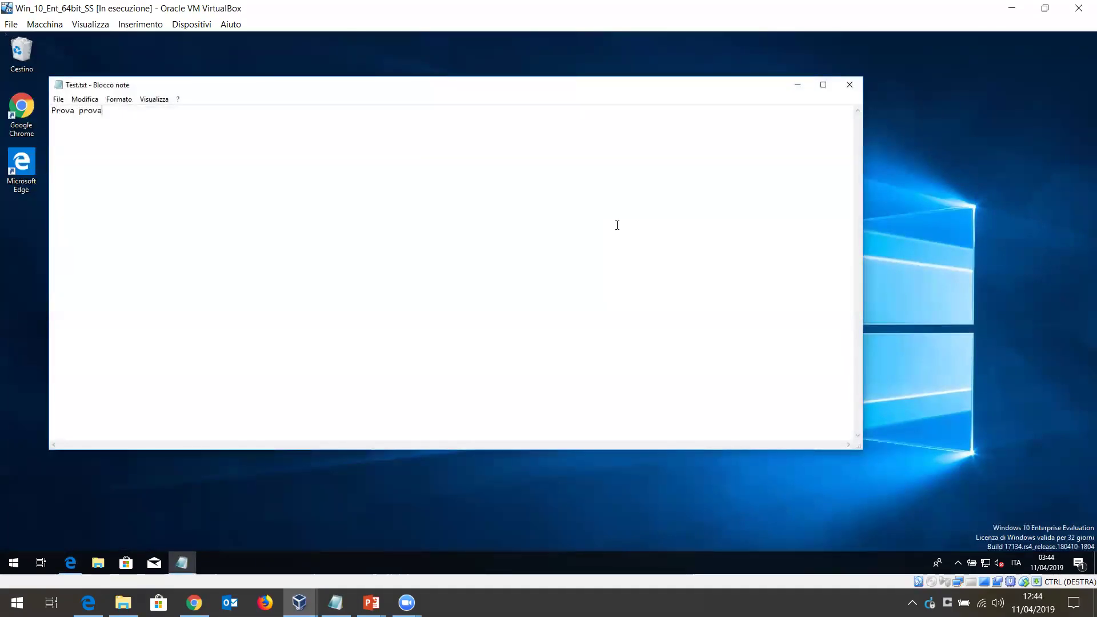
pyautogui.click(850, 86)
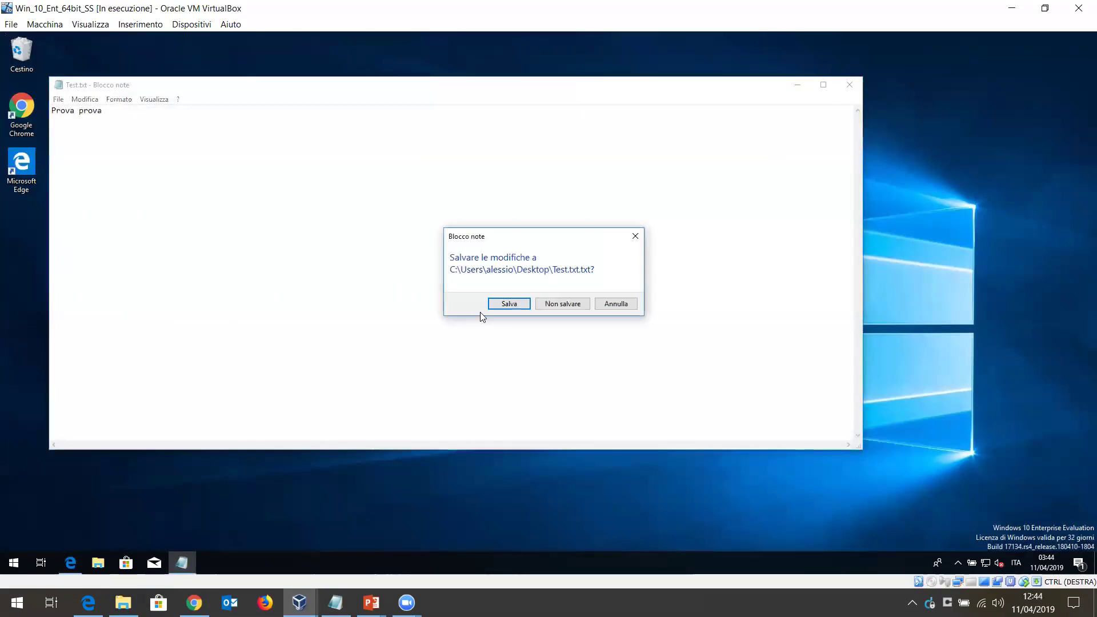
pyautogui.click(498, 304)
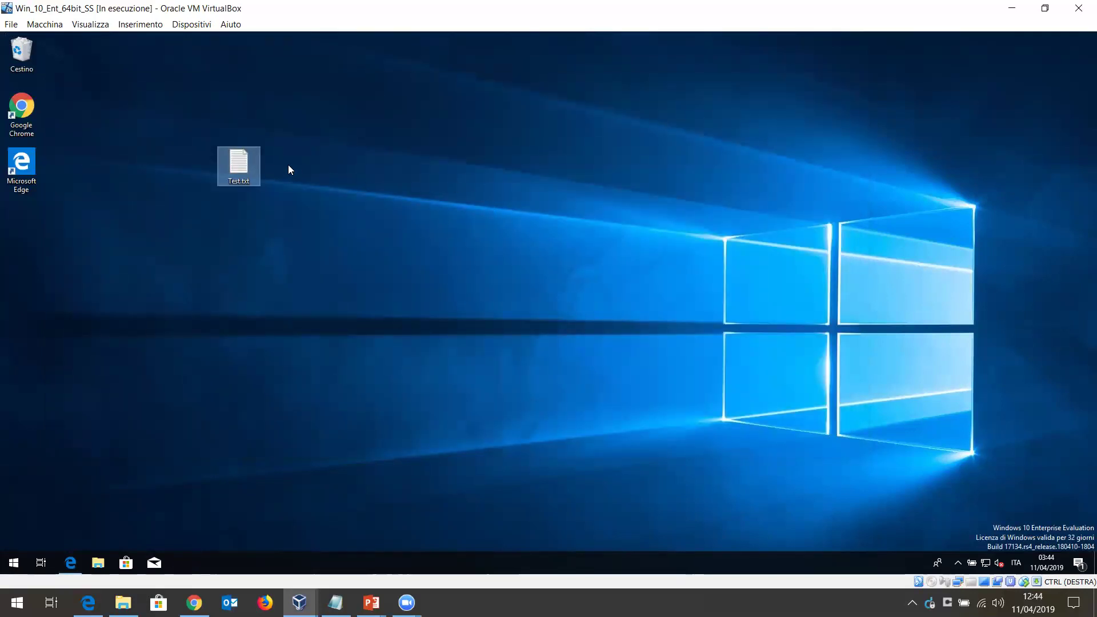
pyautogui.rightClick(235, 164)
pyautogui.click(364, 407)
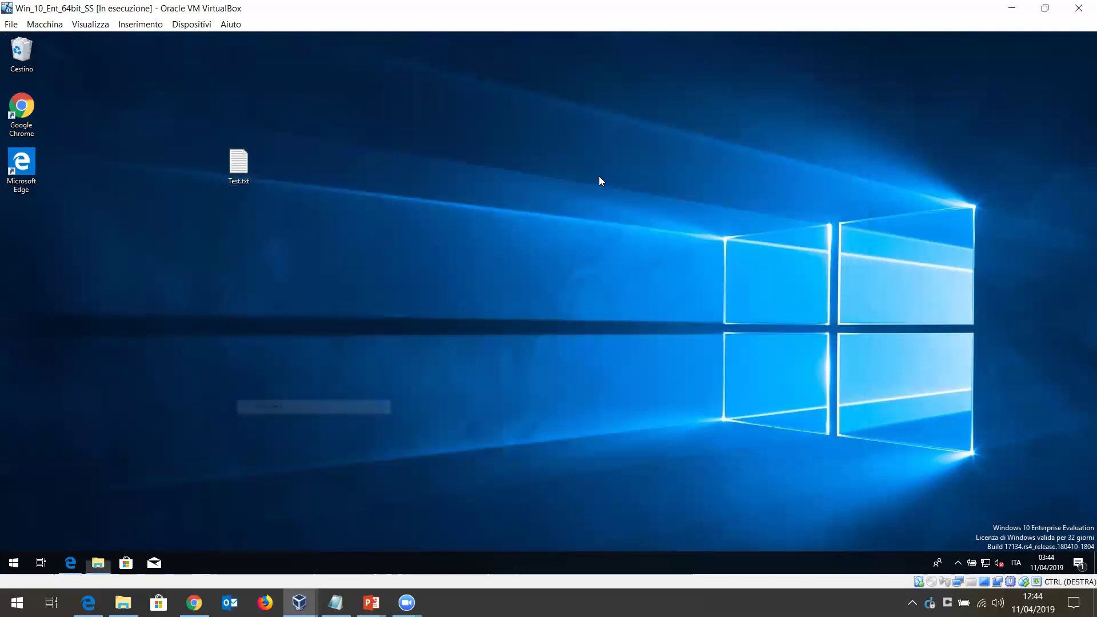
pyautogui.click(419, 384)
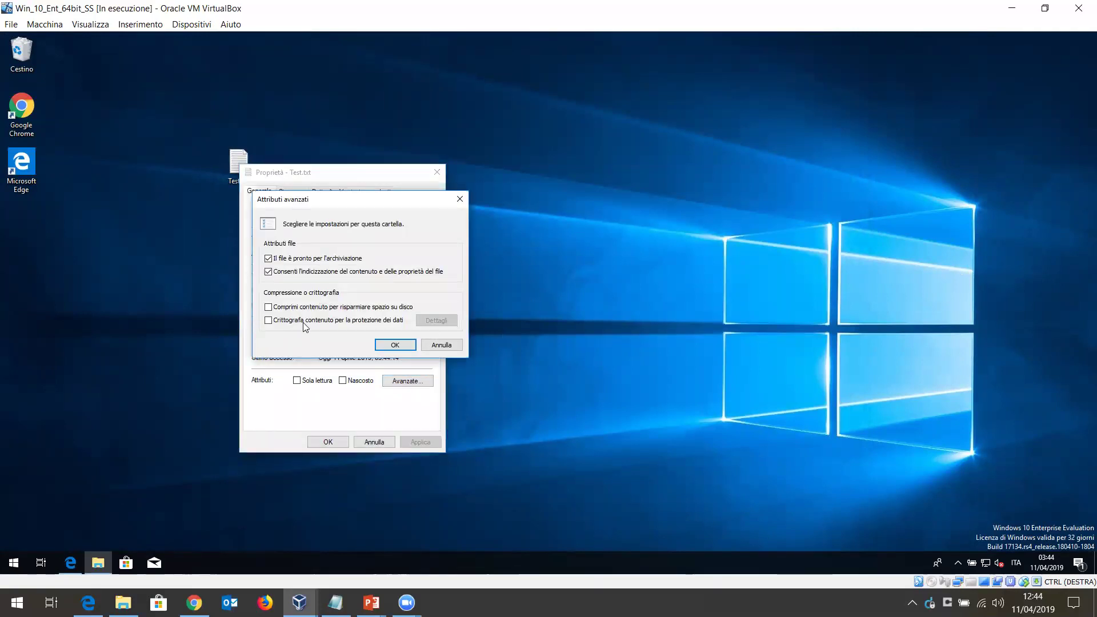
pyautogui.click(449, 345)
pyautogui.click(373, 443)
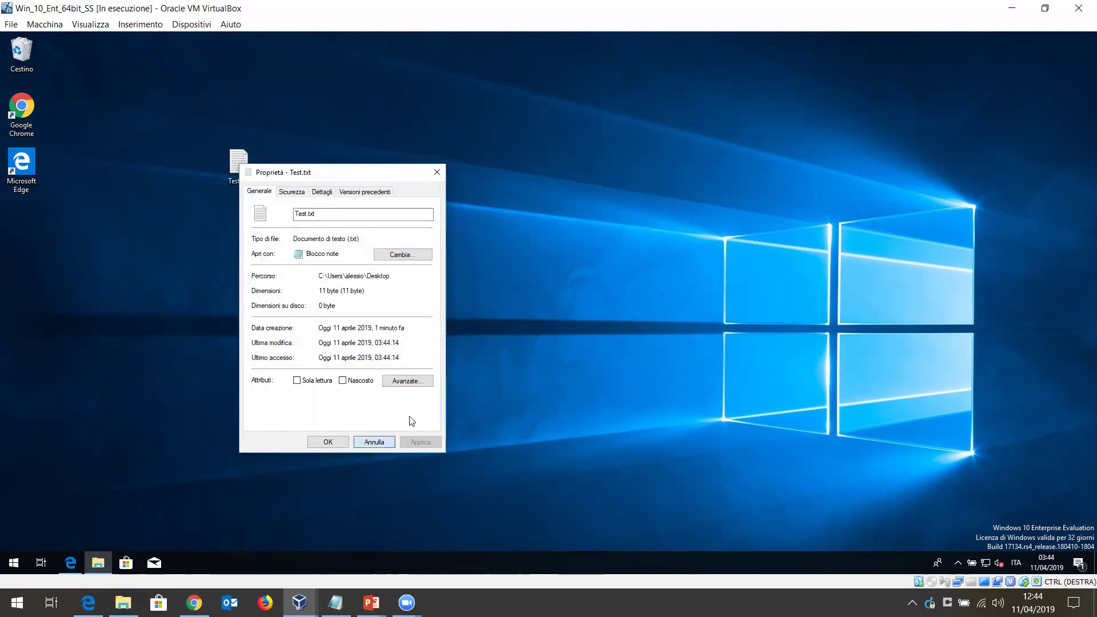
pyautogui.doubleClick(248, 178)
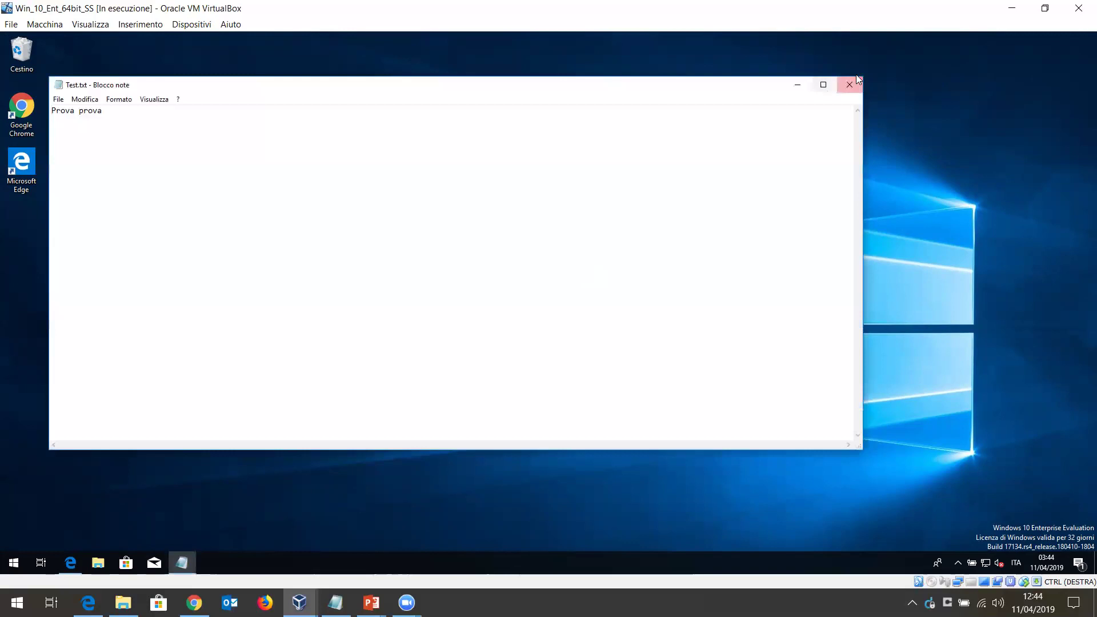
pyautogui.click(850, 84)
pyautogui.moveTo(242, 160)
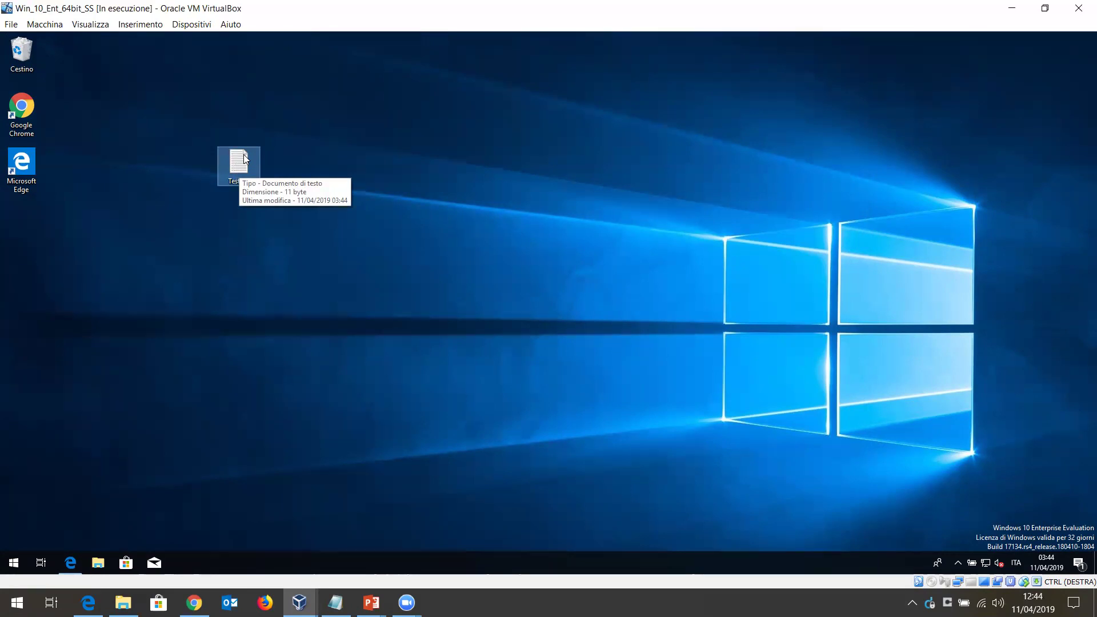
pyautogui.click(569, 183)
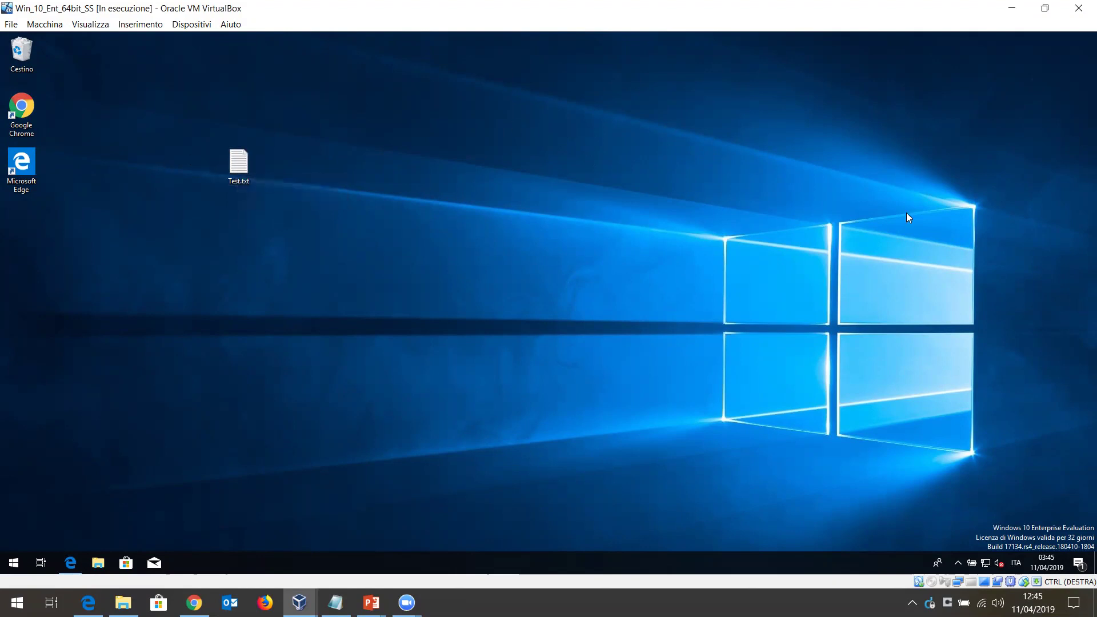
pyautogui.click(15, 564)
pyautogui.click(725, 405)
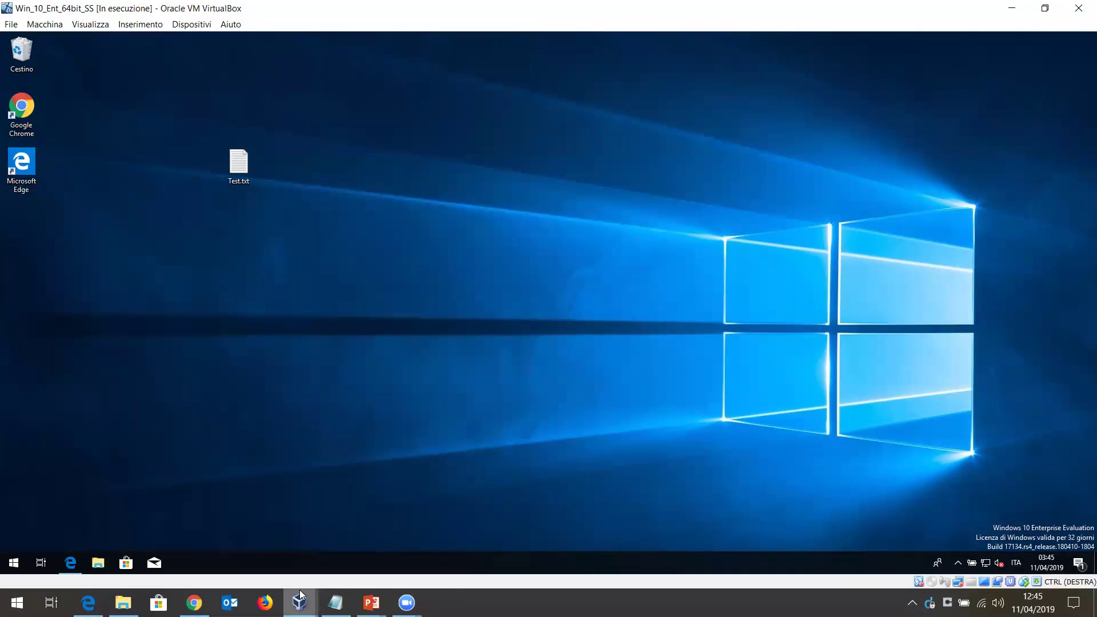
# Bring VirtualBox Manager forward and start the Windows 10 clone with Avvio normale.
pyautogui.moveTo(301, 596)
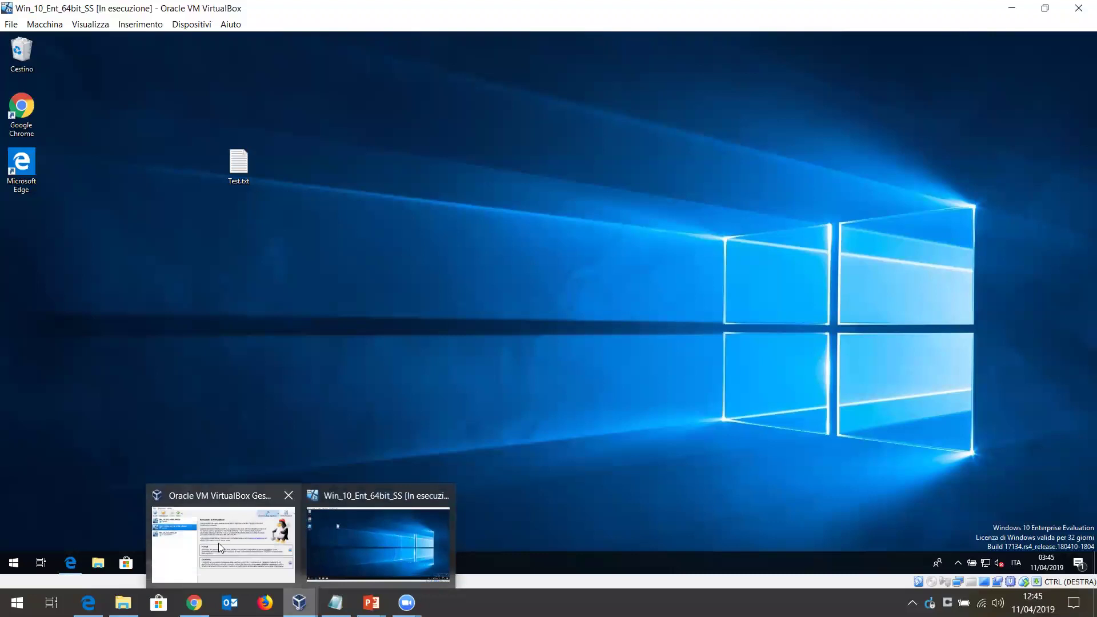
pyautogui.moveTo(340, 539)
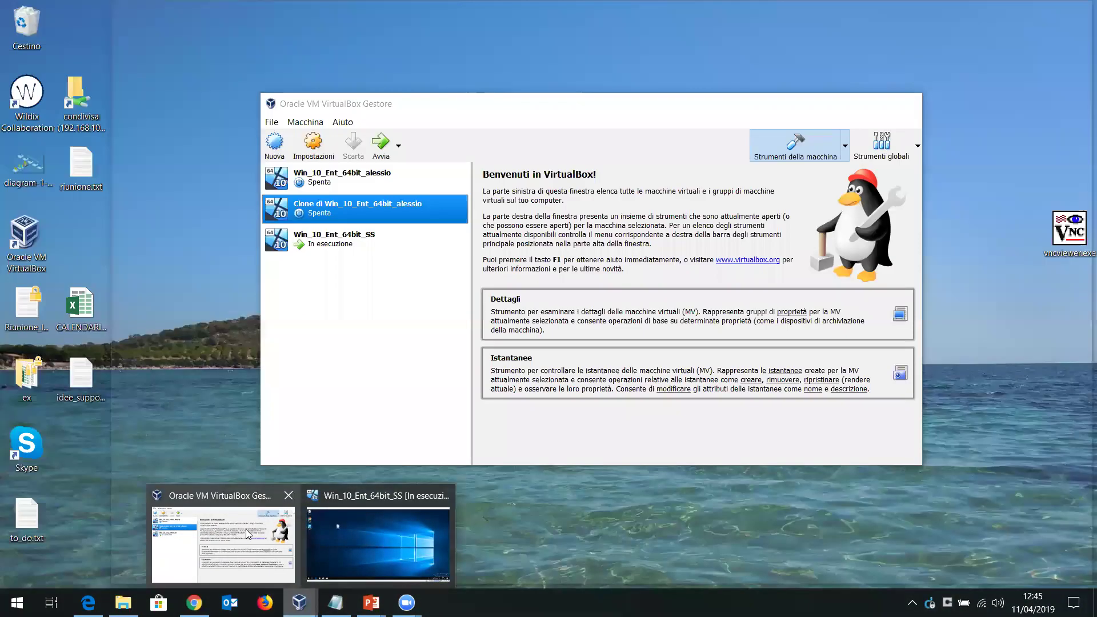
pyautogui.click(220, 531)
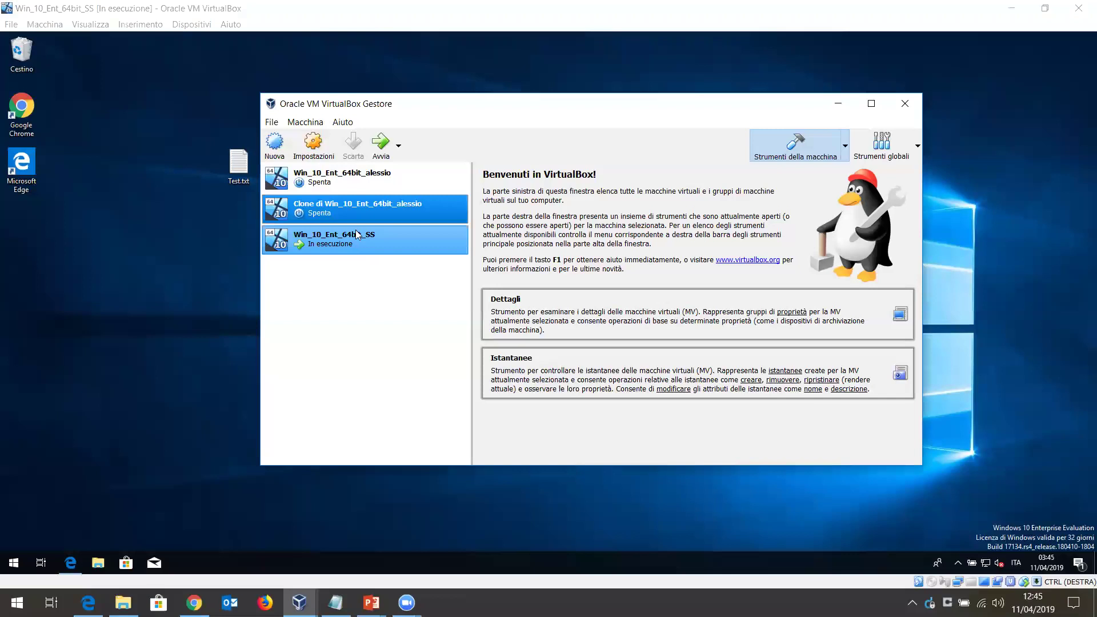
pyautogui.rightClick(367, 214)
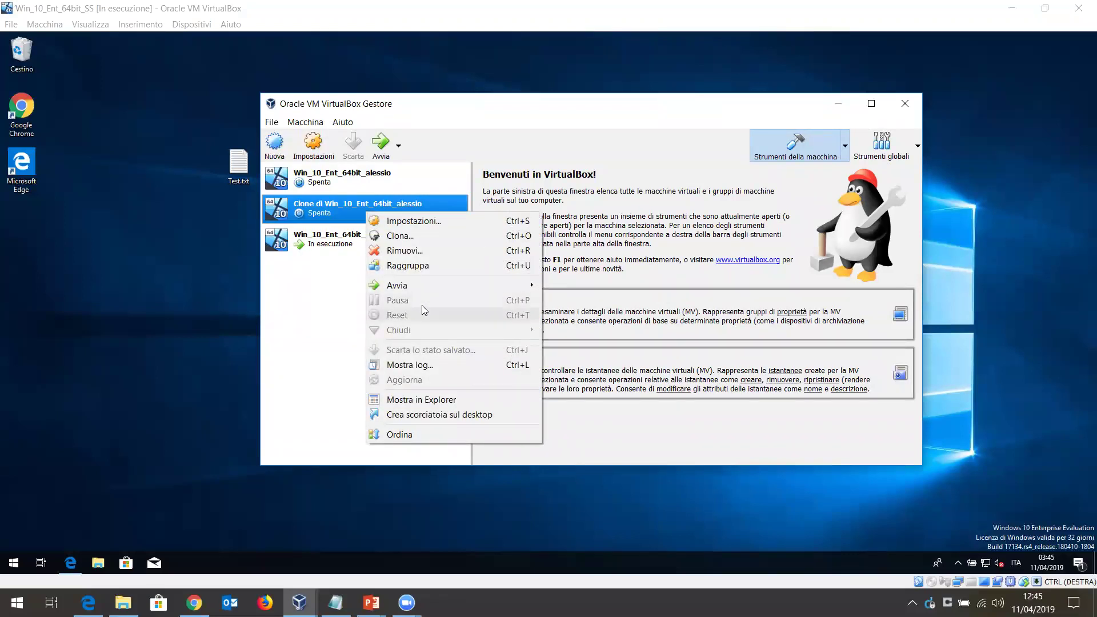
pyautogui.moveTo(416, 286)
pyautogui.click(610, 288)
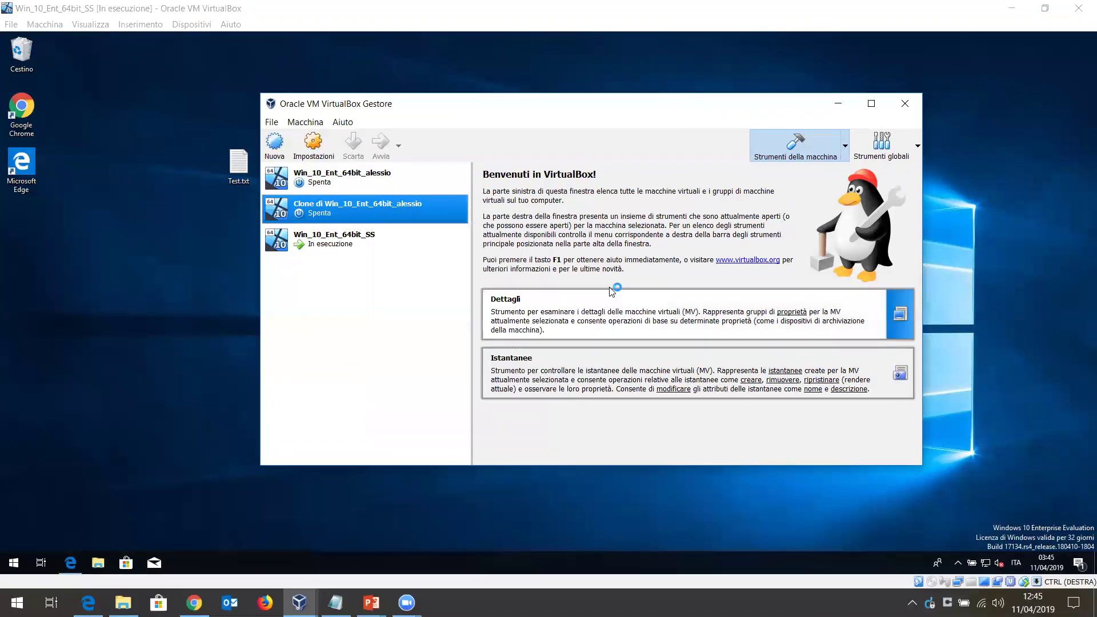
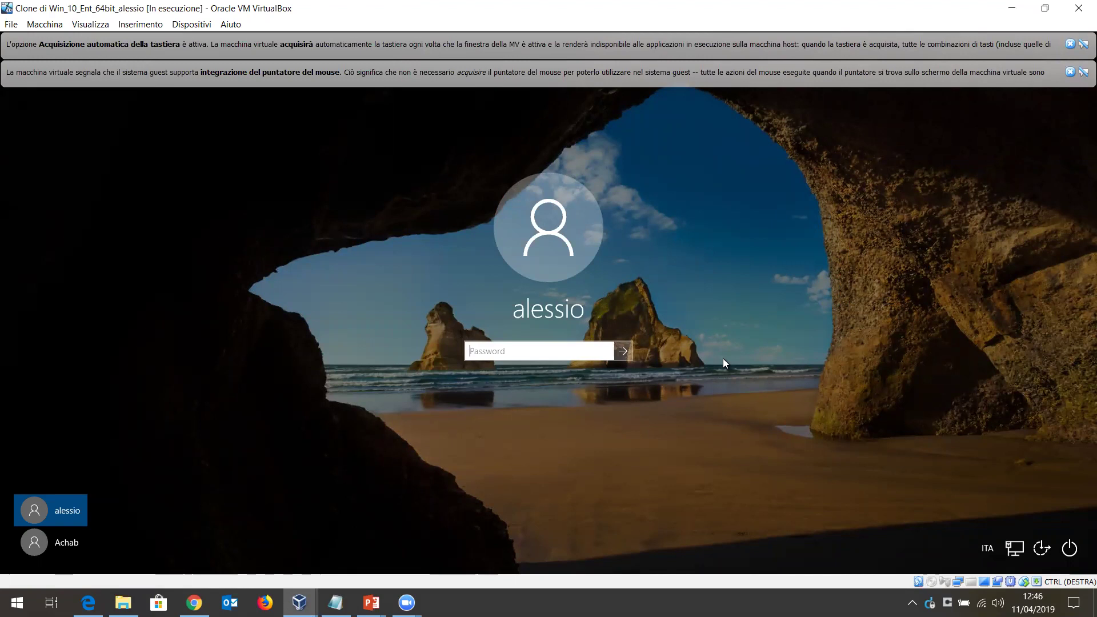
# Sign in to the VM as alessio, retyping the password after the incorrect-password error.
pyautogui.write('•••••••••••••')
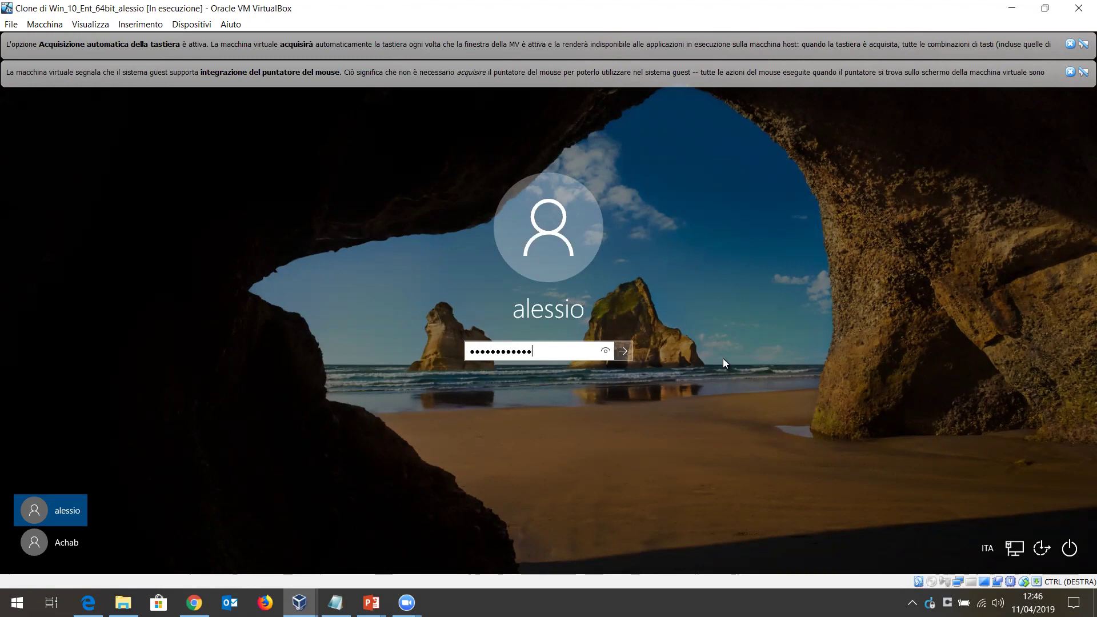
pyautogui.press('Return')
pyautogui.click(553, 374)
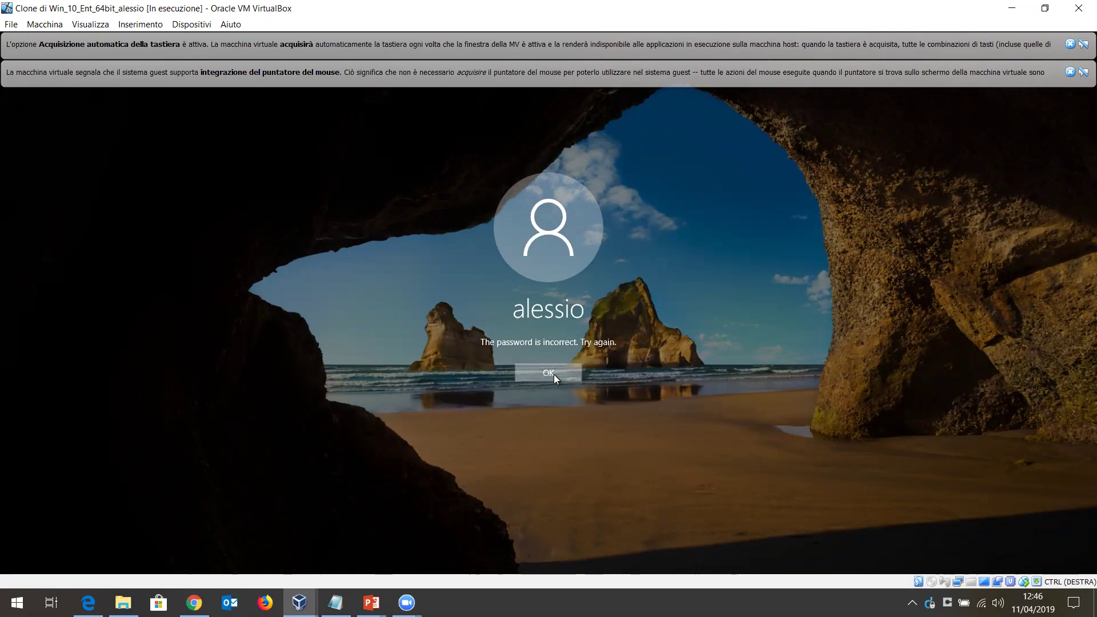
pyautogui.write('•••••••')
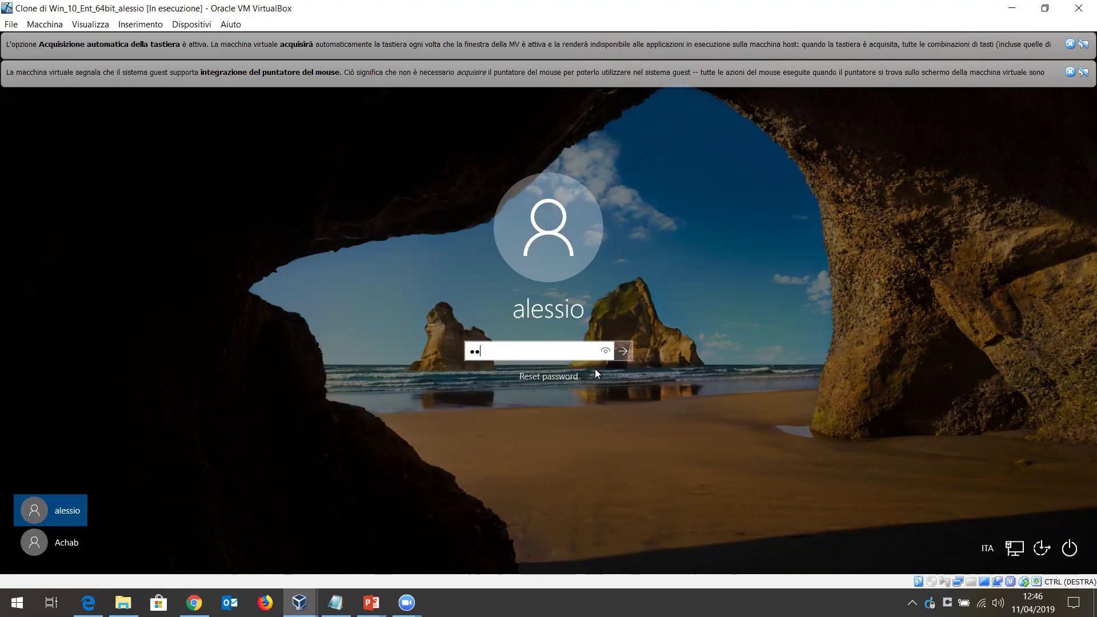
pyautogui.write('••••')
pyautogui.press('Return')
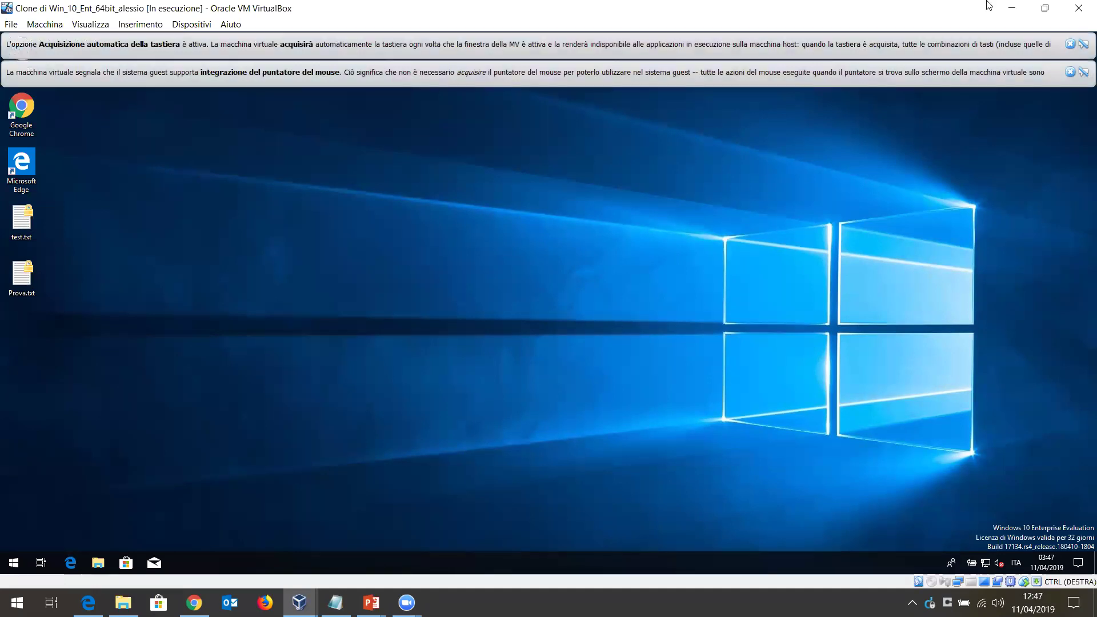
# Close the two notification banners and open the properties of Prova.txt.
pyautogui.click(1070, 72)
pyautogui.click(1069, 44)
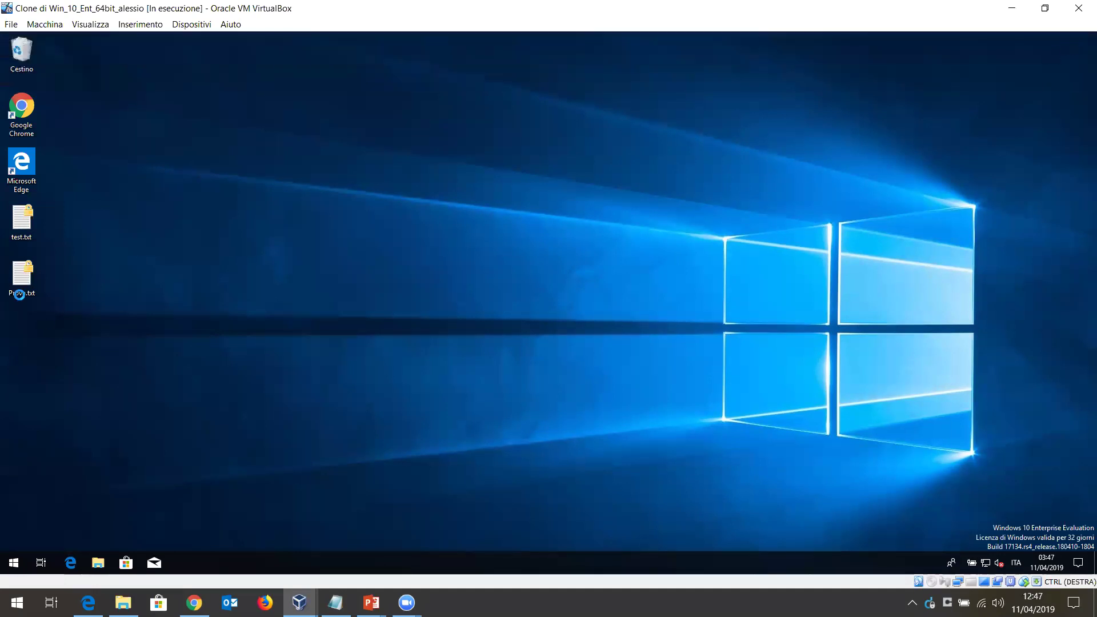
pyautogui.click(36, 272)
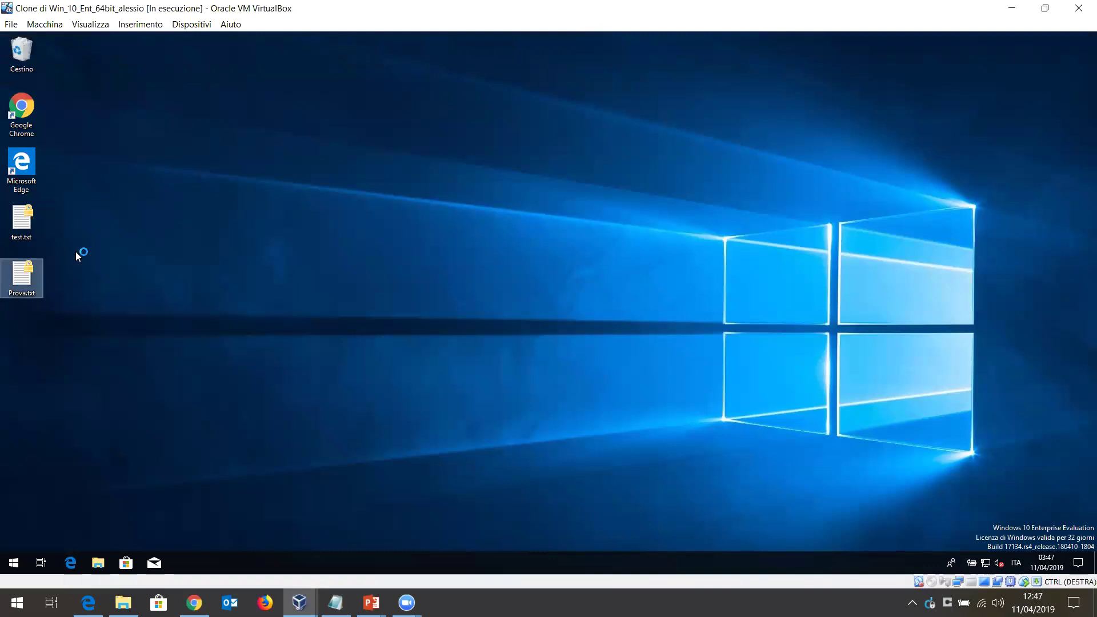
pyautogui.rightClick(33, 273)
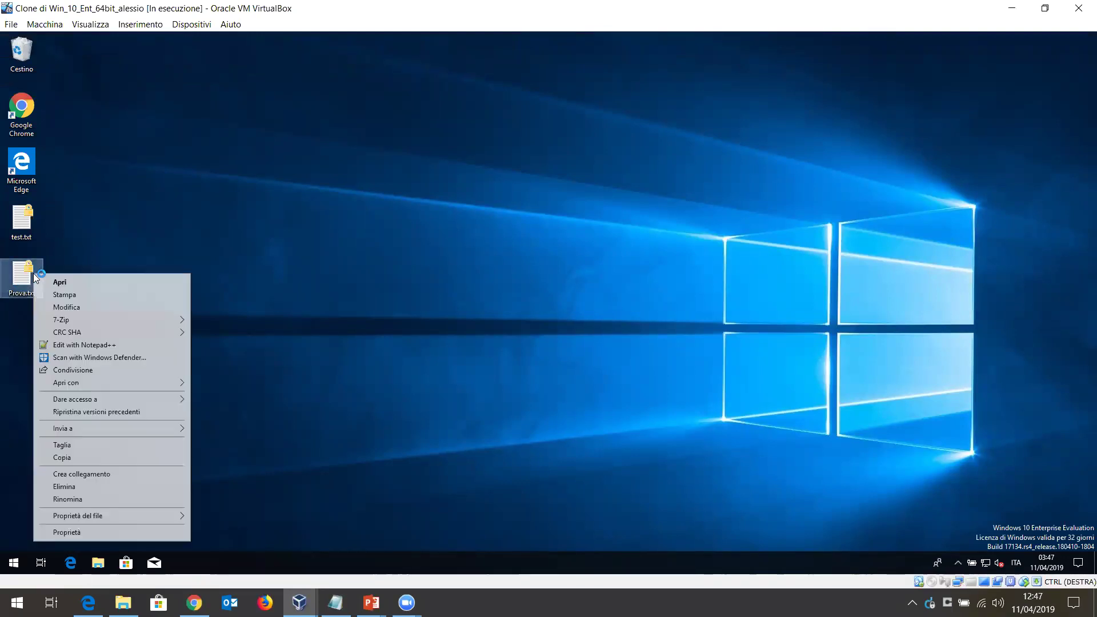
pyautogui.click(74, 533)
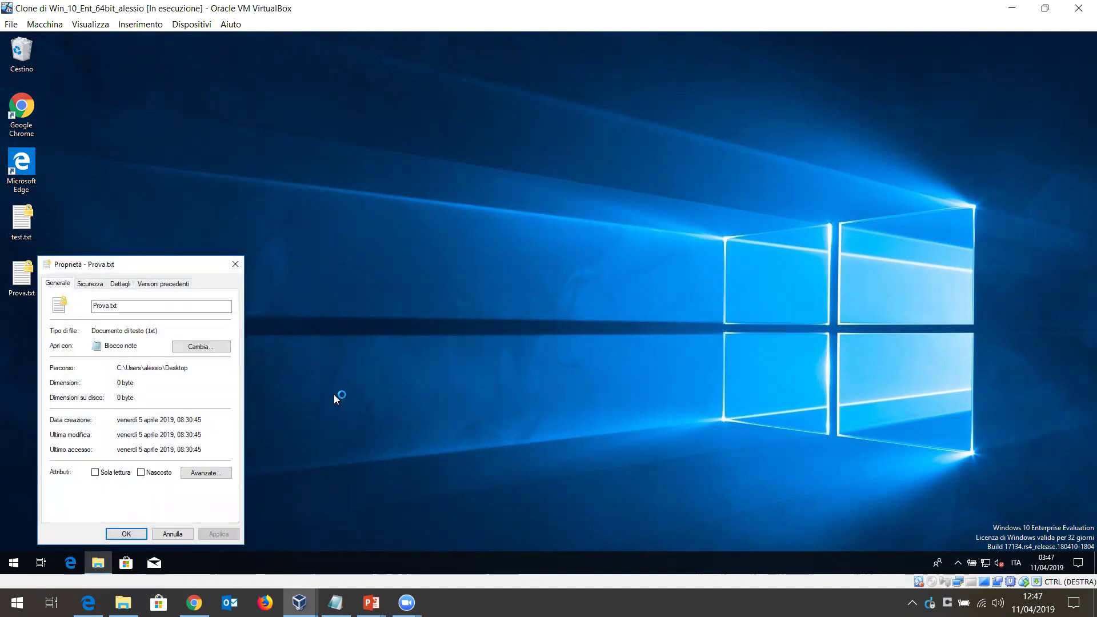
# View Prova.txt's encryption access details under Avanzate, then cancel every dialog unchanged.
pyautogui.click(207, 477)
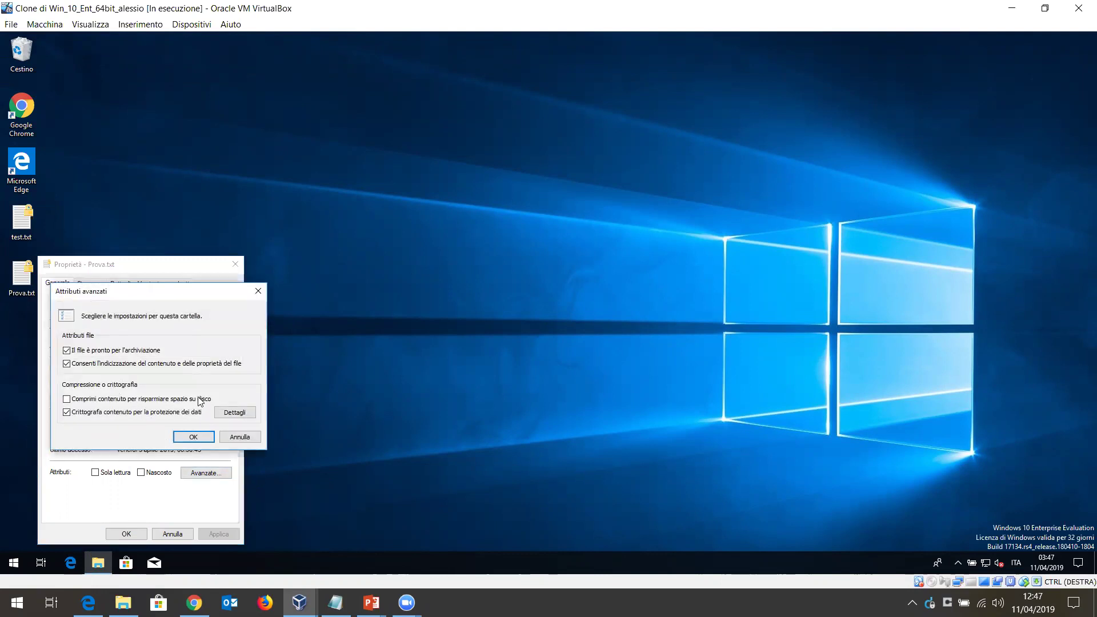
pyautogui.click(234, 413)
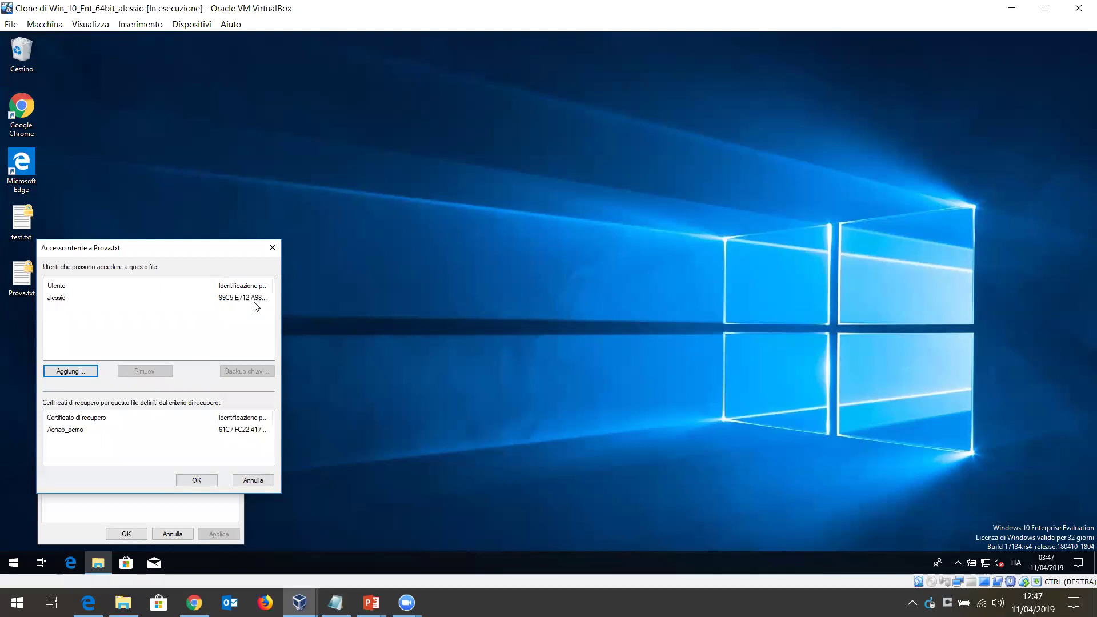
pyautogui.click(253, 480)
pyautogui.click(240, 437)
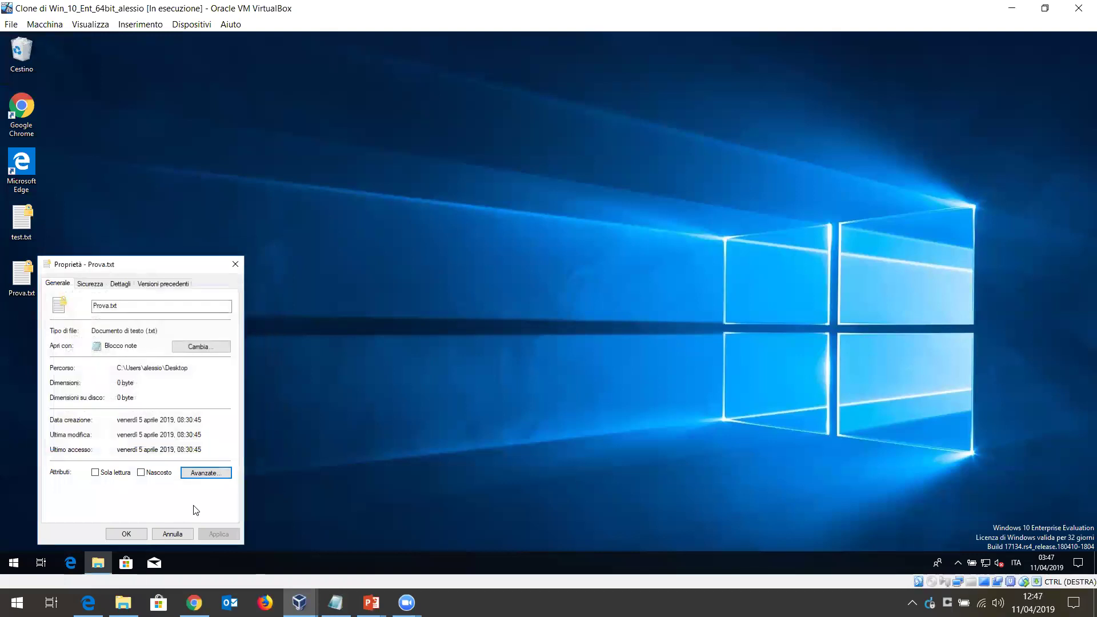
pyautogui.click(172, 533)
# Sign out of alessio via Chiudi o disconnetti > Esci and choose the Achab account.
pyautogui.rightClick(15, 563)
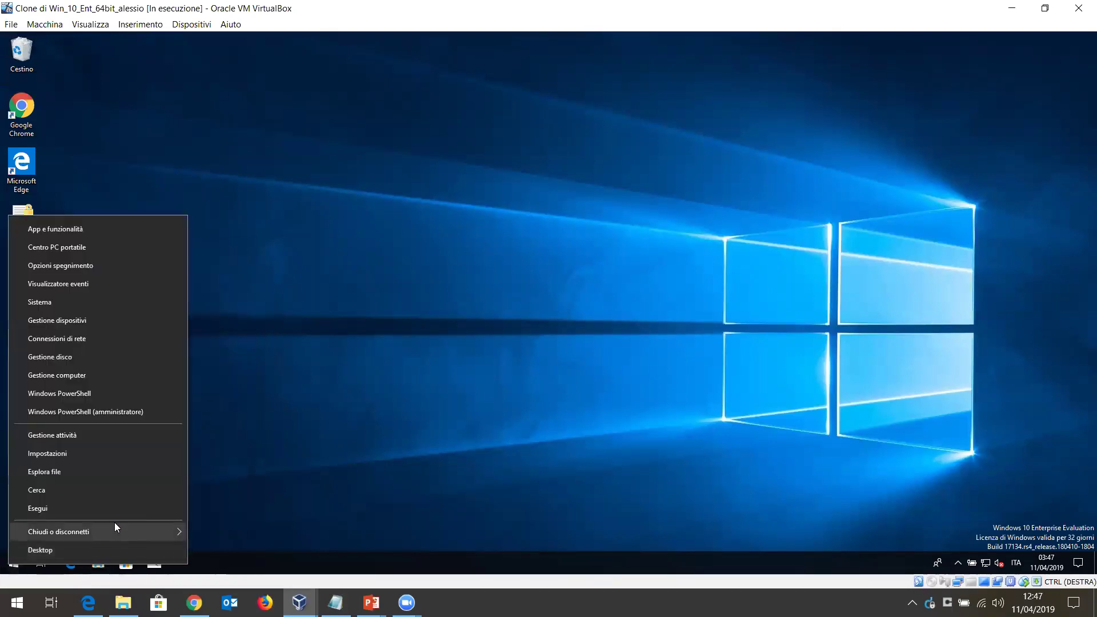
pyautogui.moveTo(163, 531)
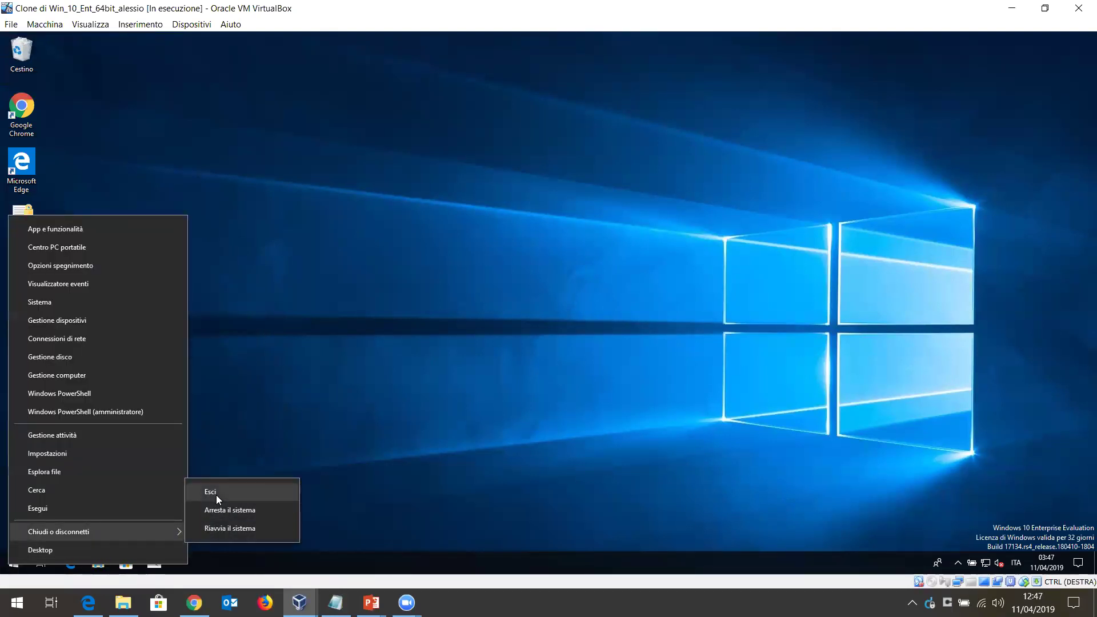
pyautogui.click(216, 495)
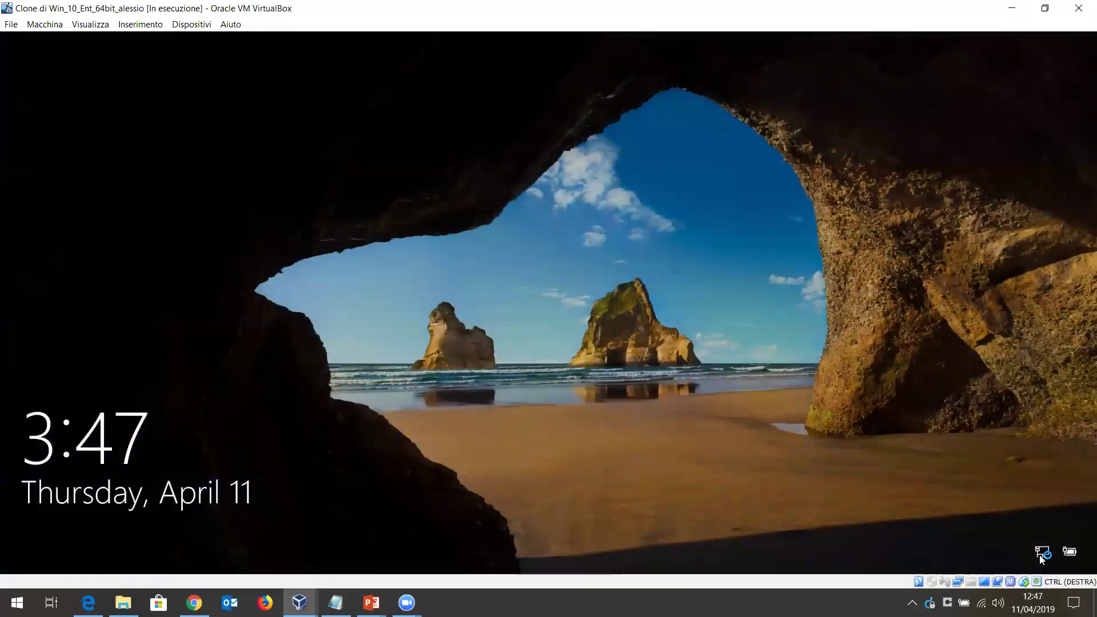
pyautogui.click(705, 419)
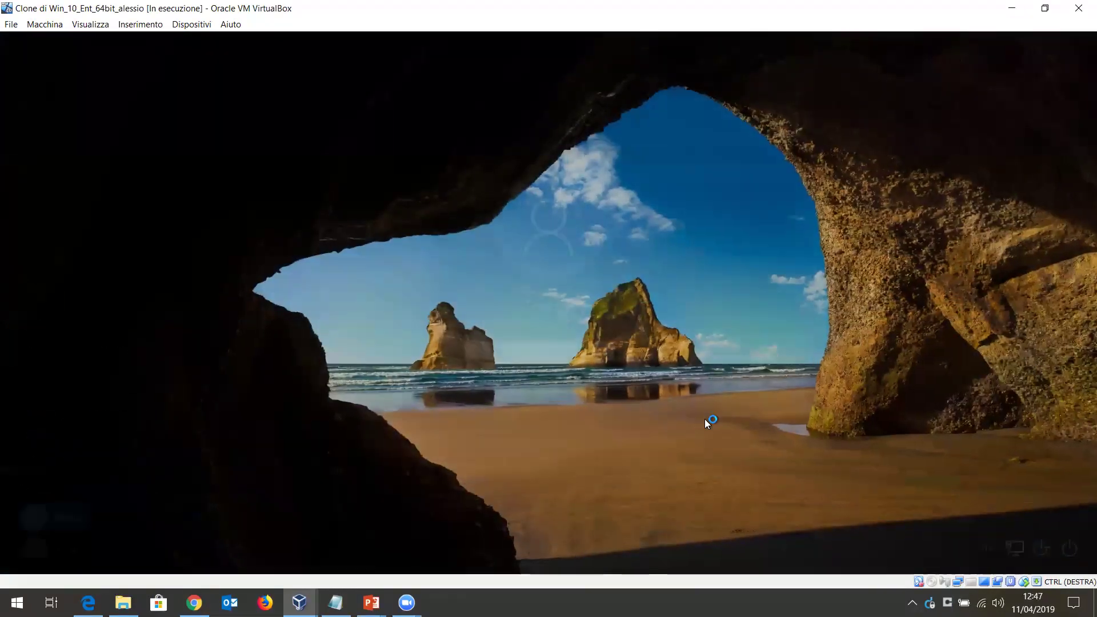
pyautogui.click(84, 543)
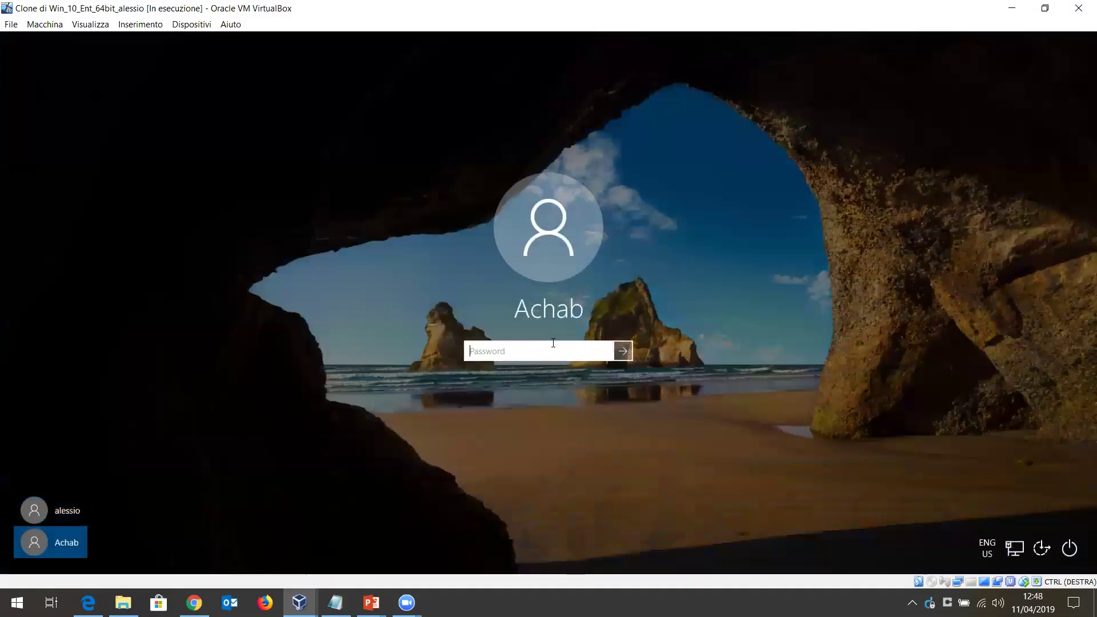
# Try several passwords for Achab, dismissing each incorrect-password message.
pyautogui.write('******')
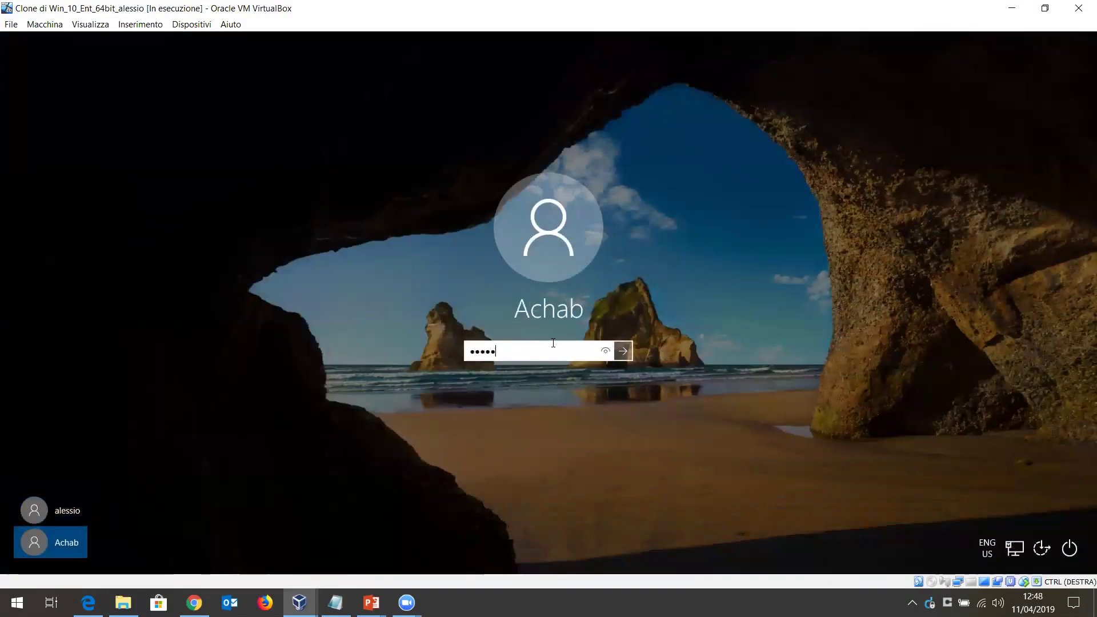
pyautogui.write('***')
pyautogui.press('Return')
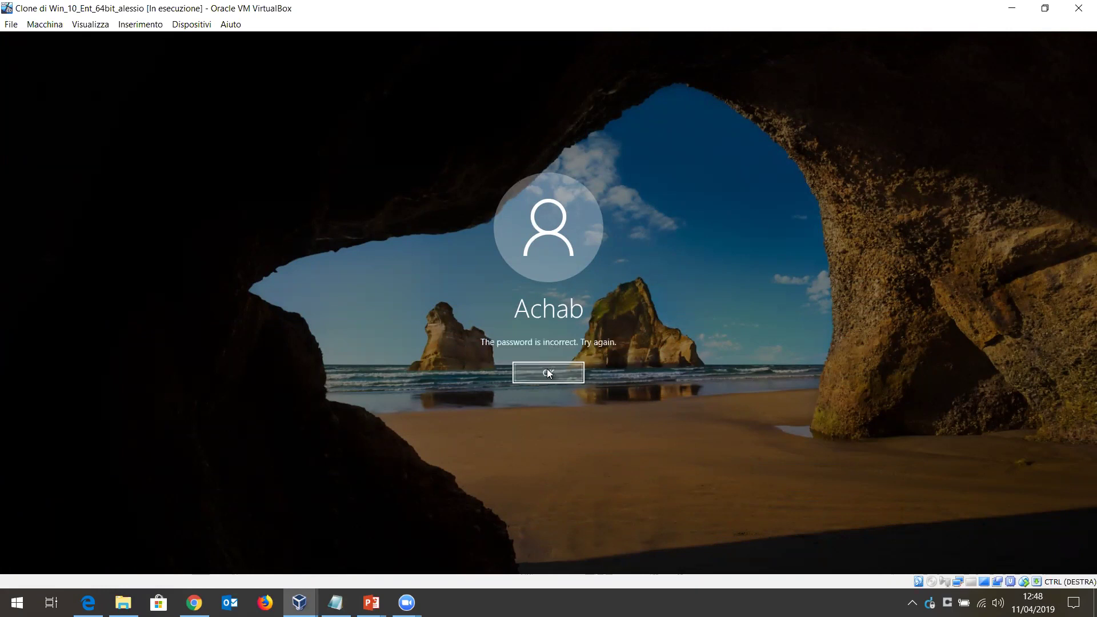
pyautogui.click(562, 372)
pyautogui.write('*****')
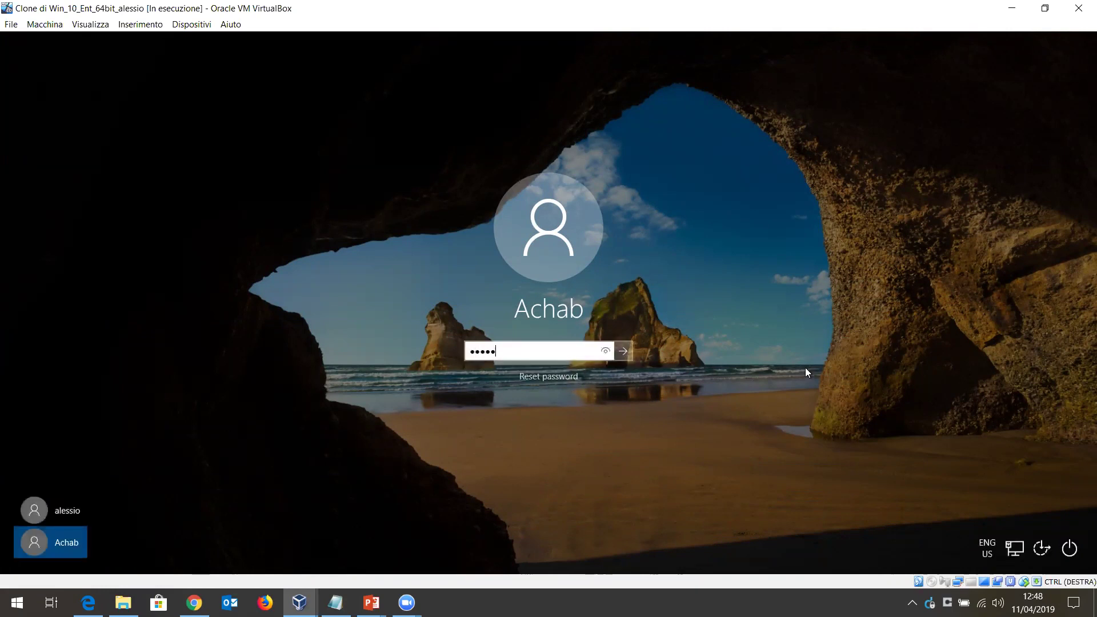
pyautogui.write('*****')
pyautogui.press('Return')
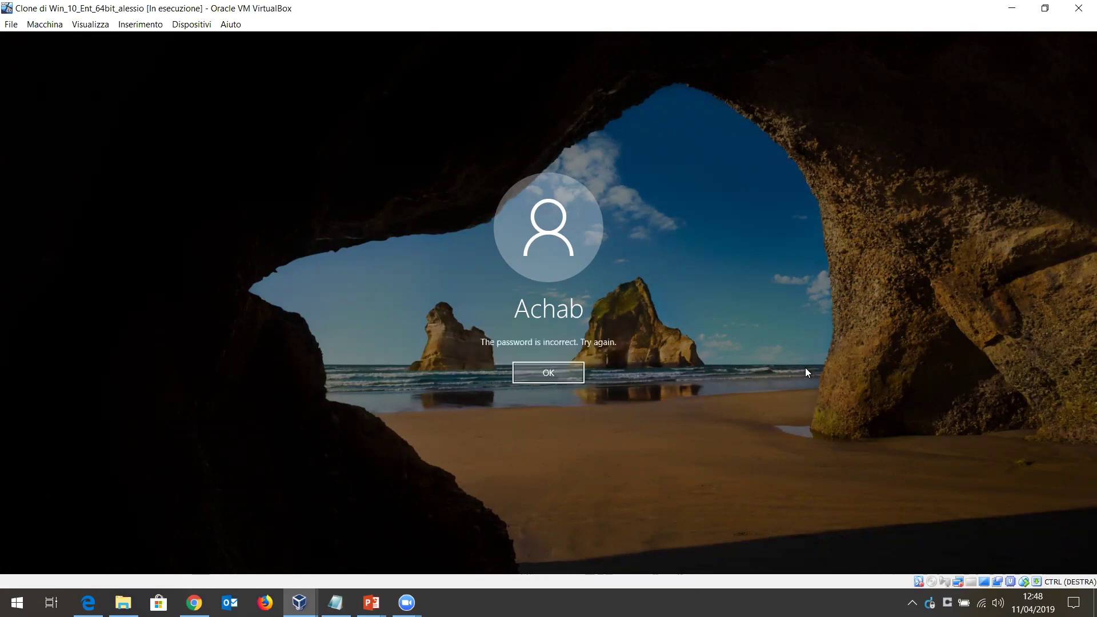
pyautogui.click(532, 373)
pyautogui.write('*******')
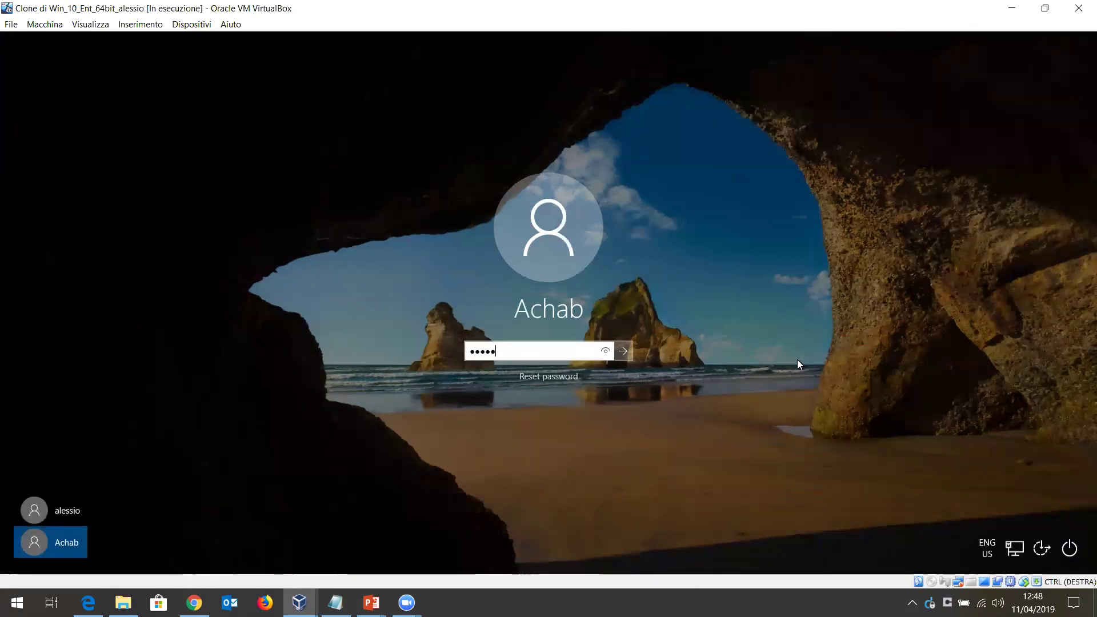
pyautogui.write('*')
pyautogui.press('Return')
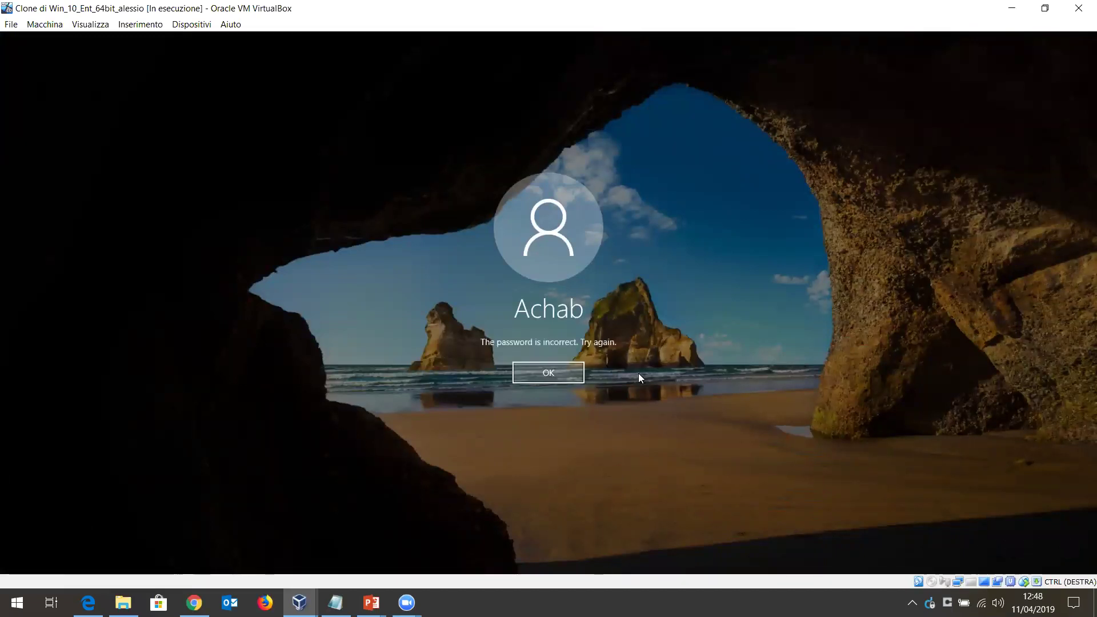
pyautogui.press('Return')
pyautogui.write('*********')
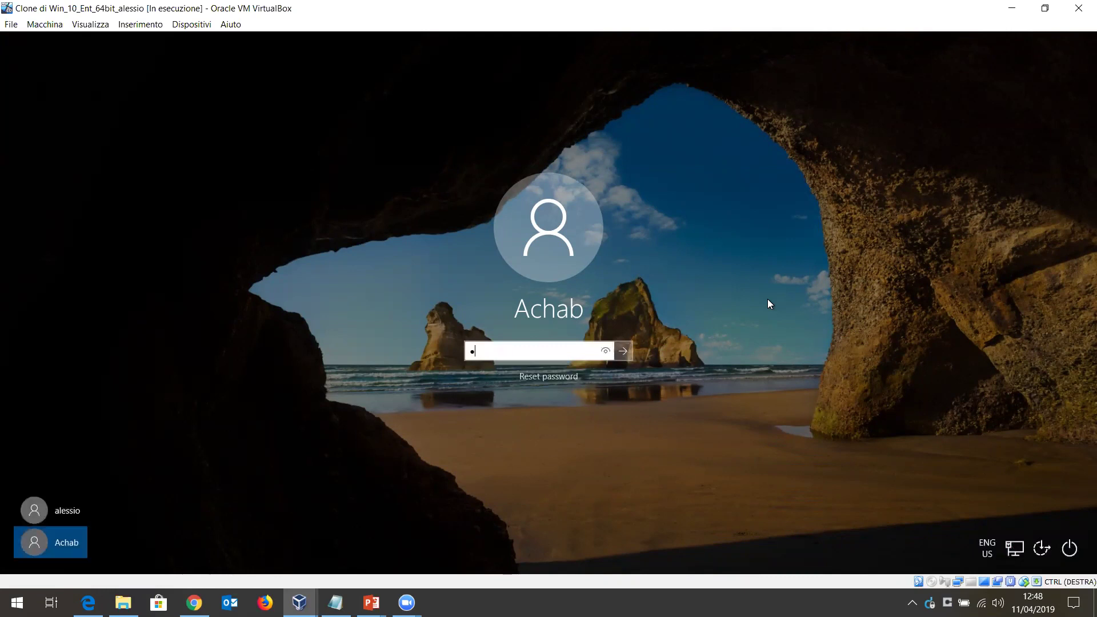
pyautogui.press('Return')
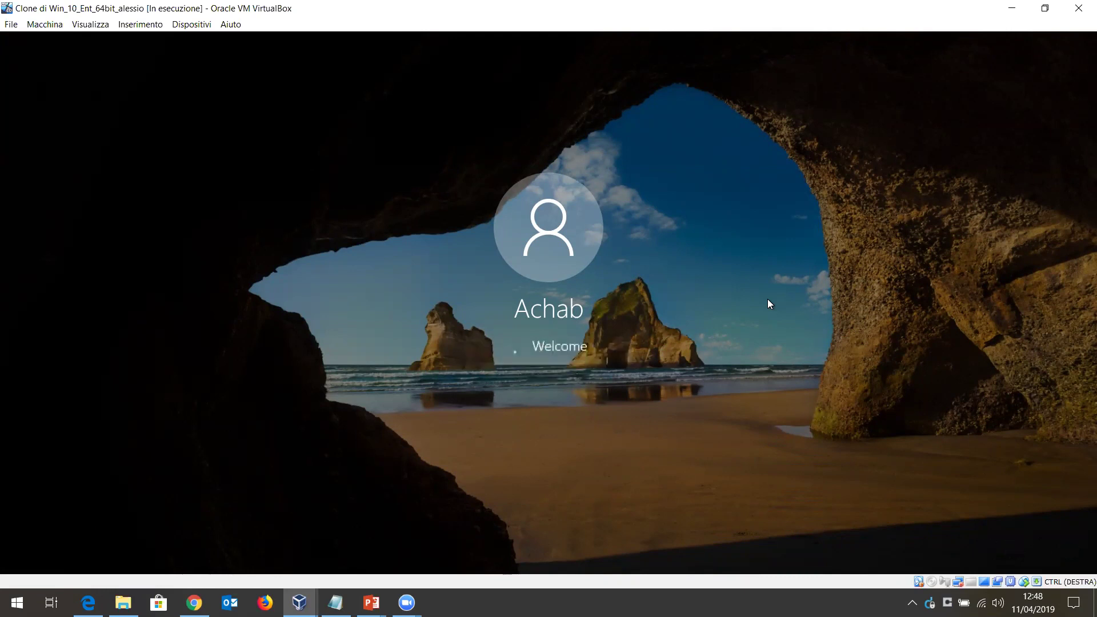
pyautogui.press('Return')
pyautogui.write('*****')
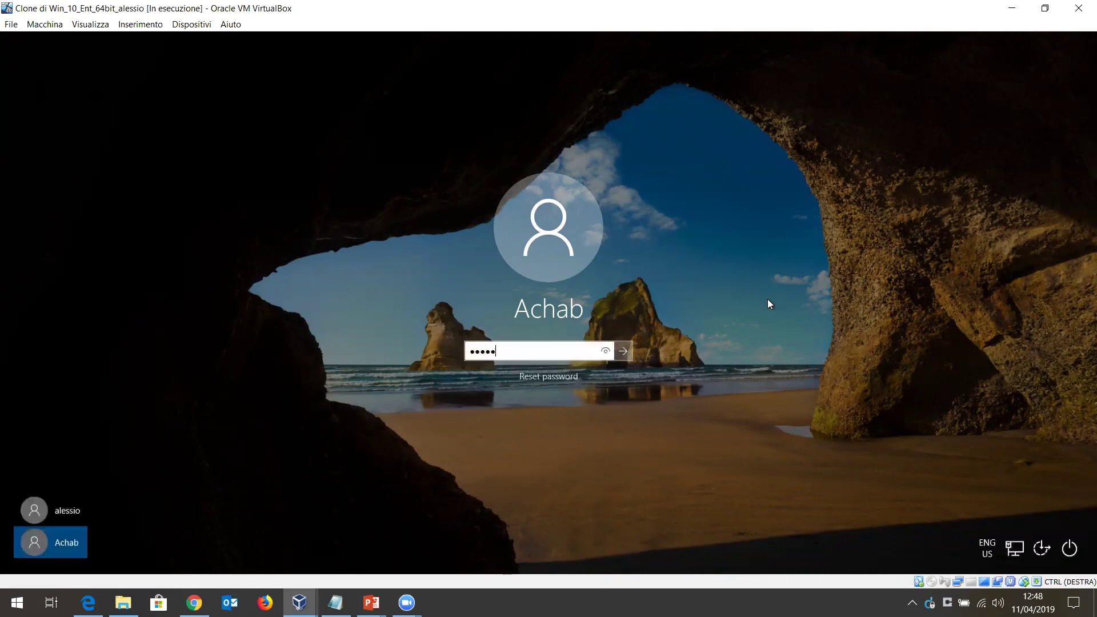
pyautogui.write('****')
# Submit one more password attempt for the Achab account.
pyautogui.press('Return')
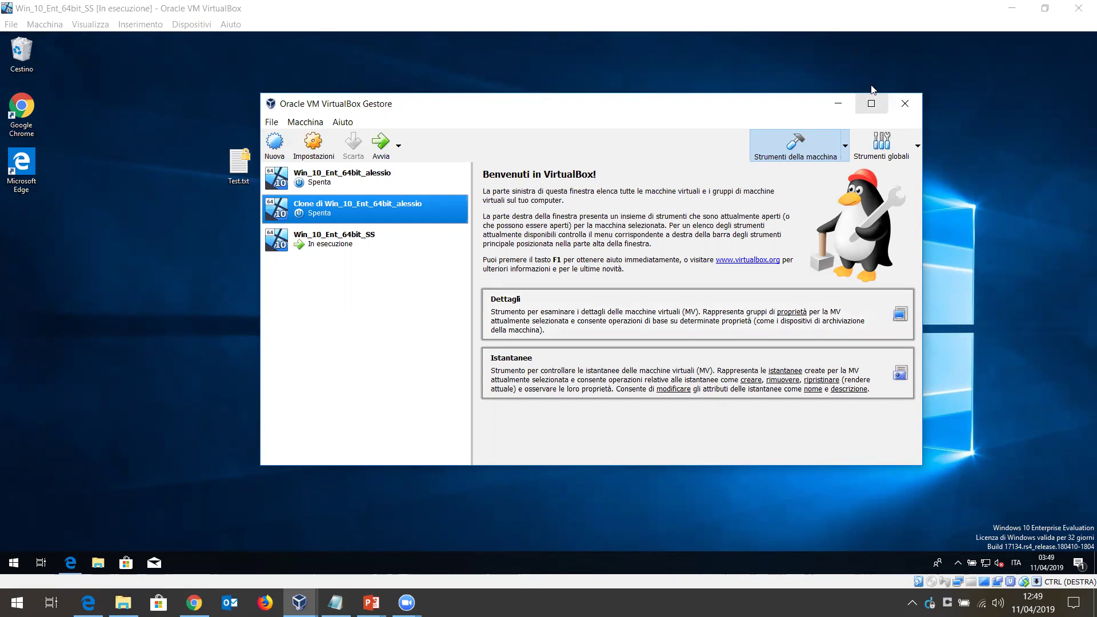
# Minimize VirtualBox Manager and open Test.txt to confirm it reads 'Prova prova'.
pyautogui.click(838, 103)
pyautogui.moveTo(238, 184)
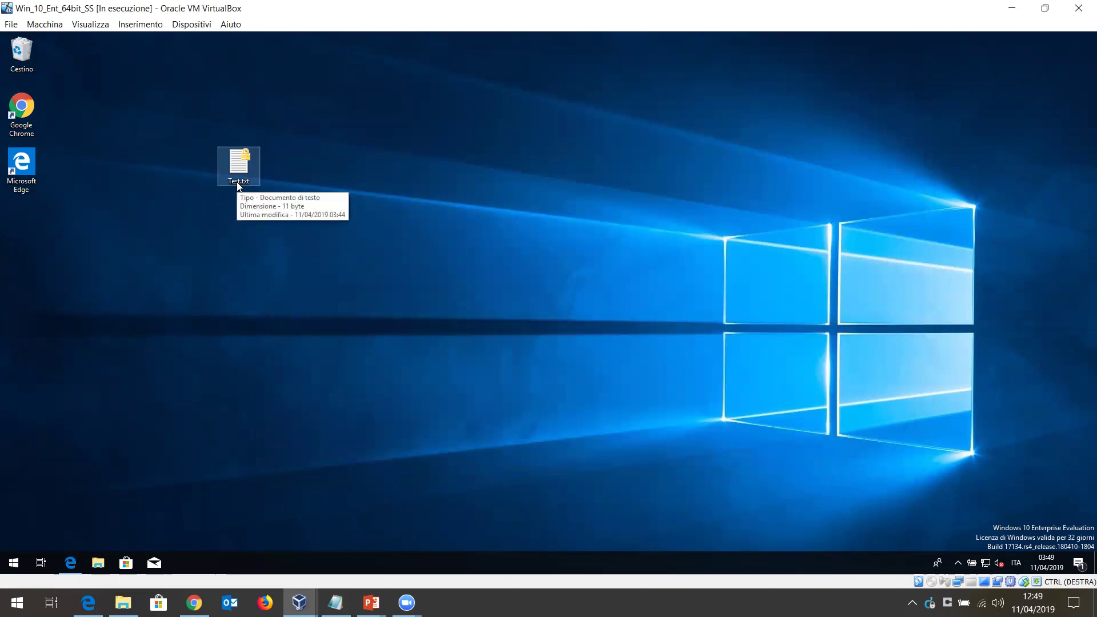
pyautogui.doubleClick(239, 184)
pyautogui.click(849, 85)
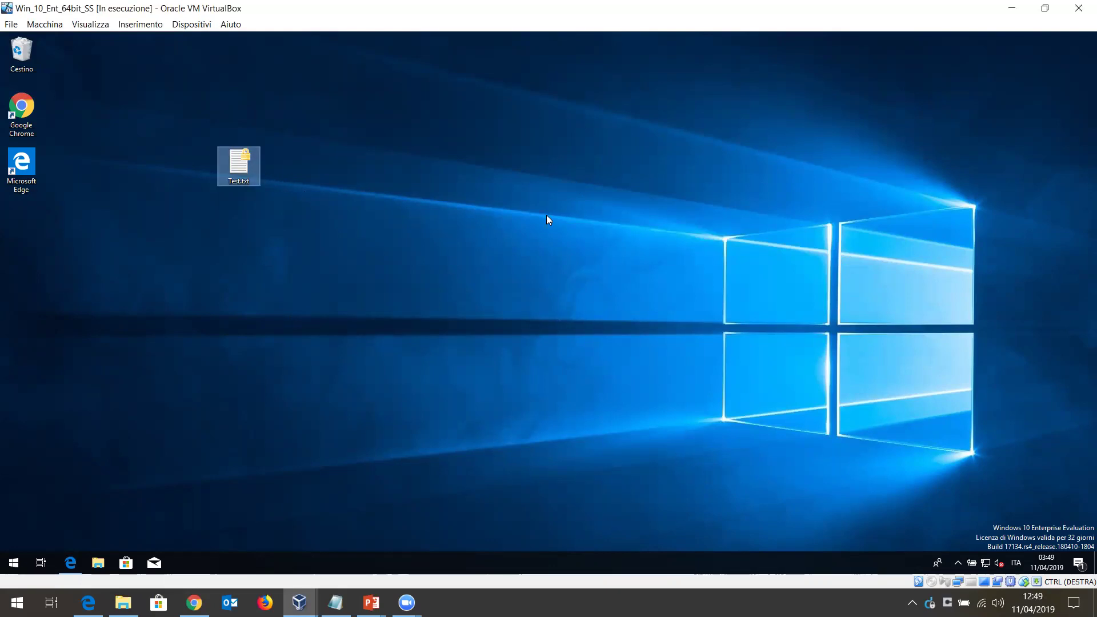
# Sign out of the current Windows user via Chiudi o disconnetti > Esci.
pyautogui.click(15, 565)
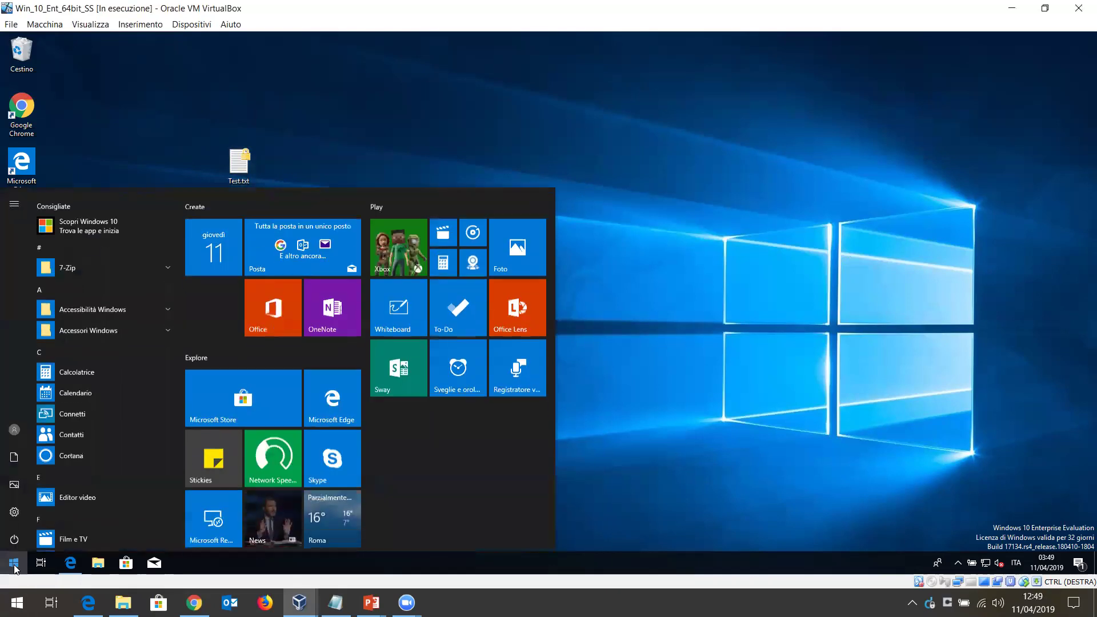
pyautogui.rightClick(14, 566)
pyautogui.moveTo(186, 520)
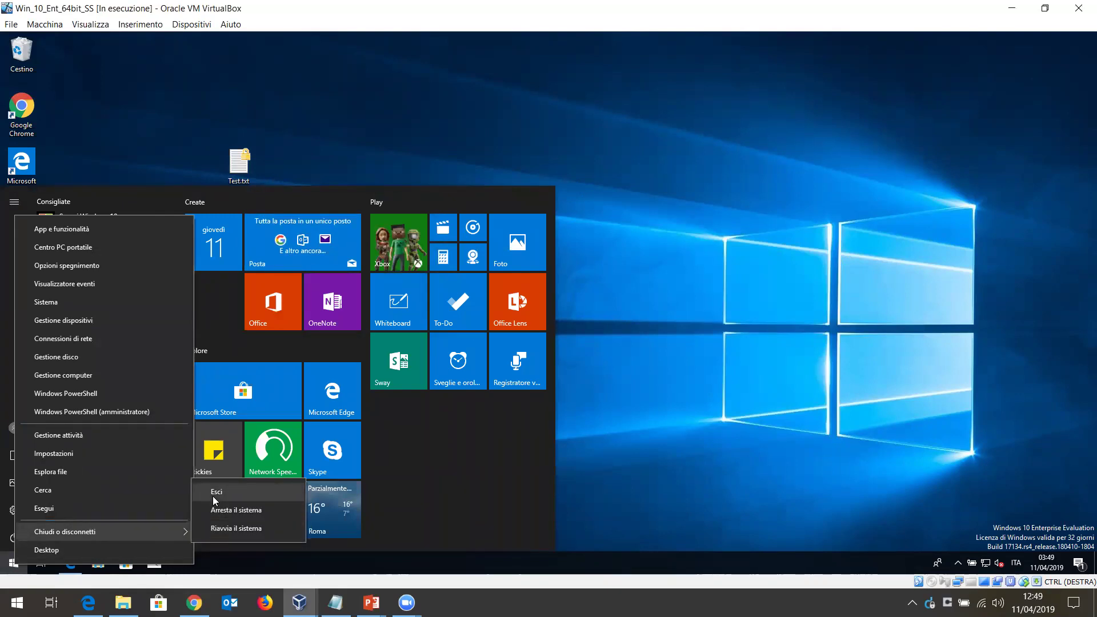
pyautogui.click(214, 497)
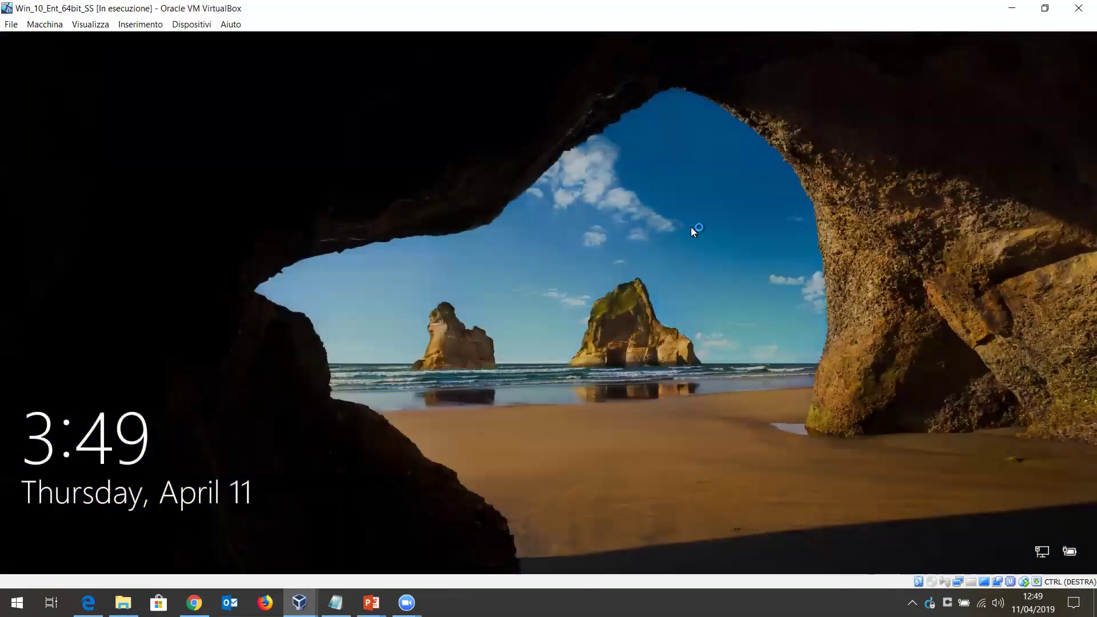
# Choose the second user account and try its password repeatedly, dismissing the errors.
pyautogui.click(693, 471)
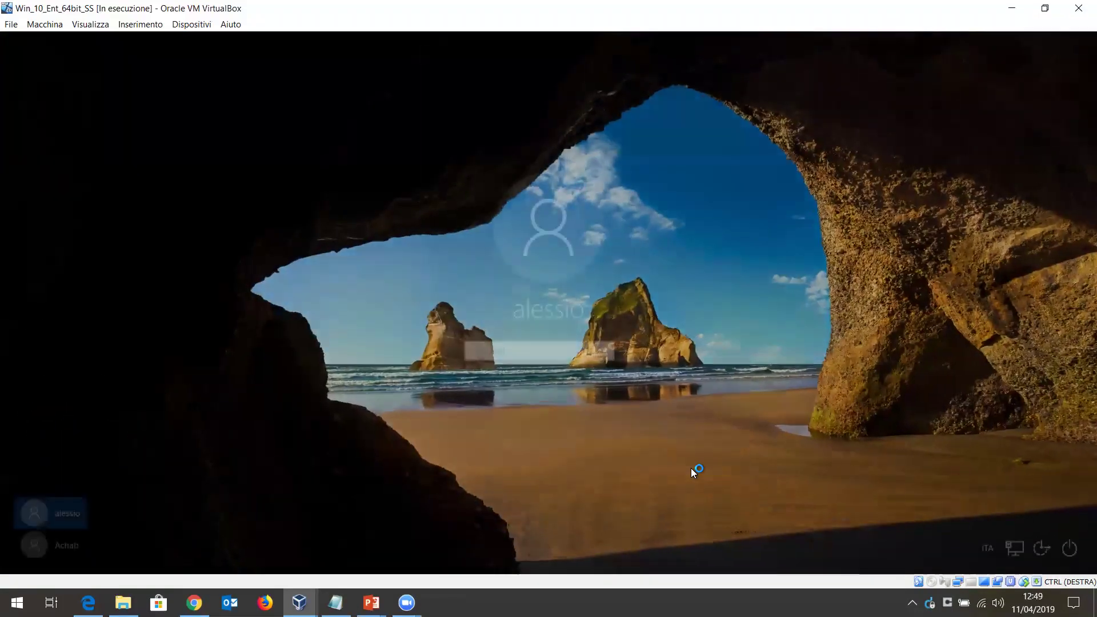
pyautogui.click(66, 540)
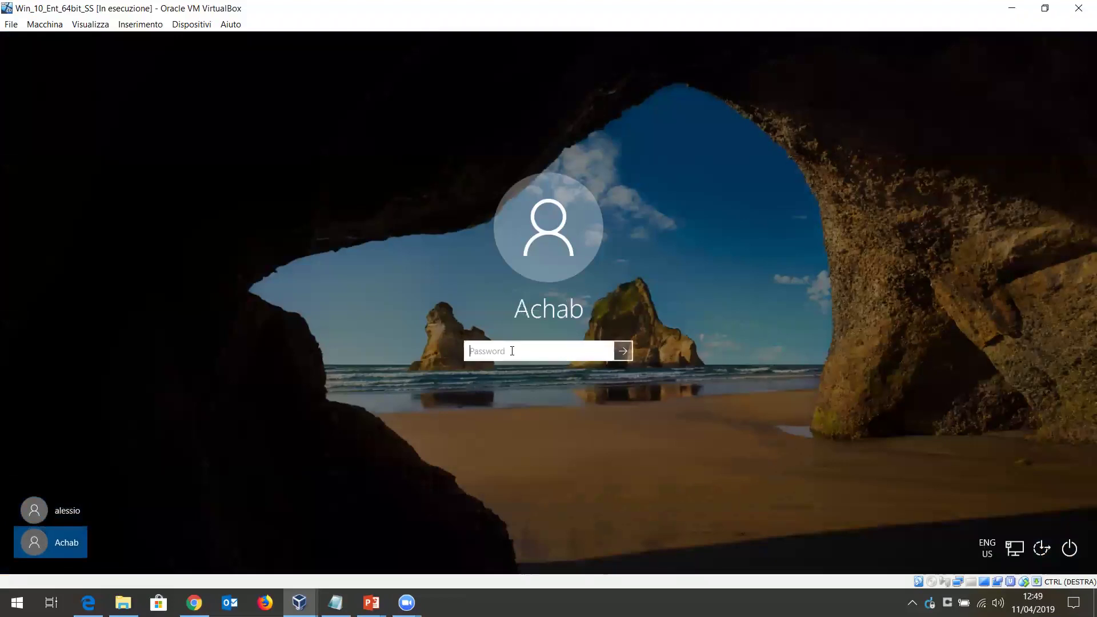
pyautogui.write('••••')
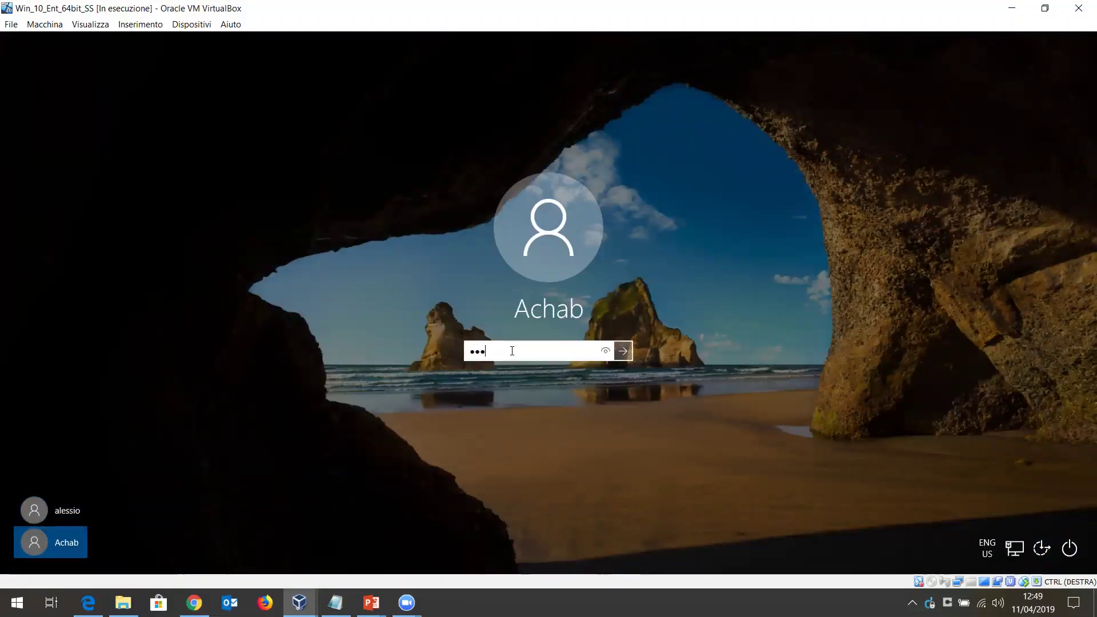
pyautogui.press('BackSpace')
pyautogui.press('BackSpace')
pyautogui.press('BackSpace')
pyautogui.press('BackSpace')
pyautogui.write('•••••')
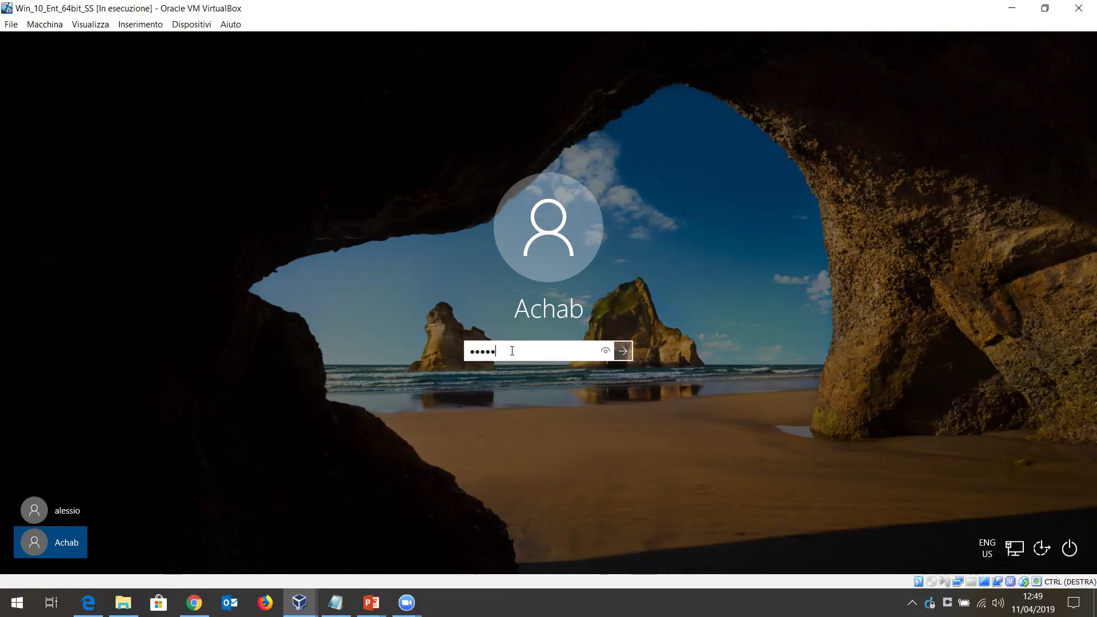
pyautogui.write('••••')
pyautogui.press('Return')
pyautogui.press('Return')
pyautogui.write('•••••••••')
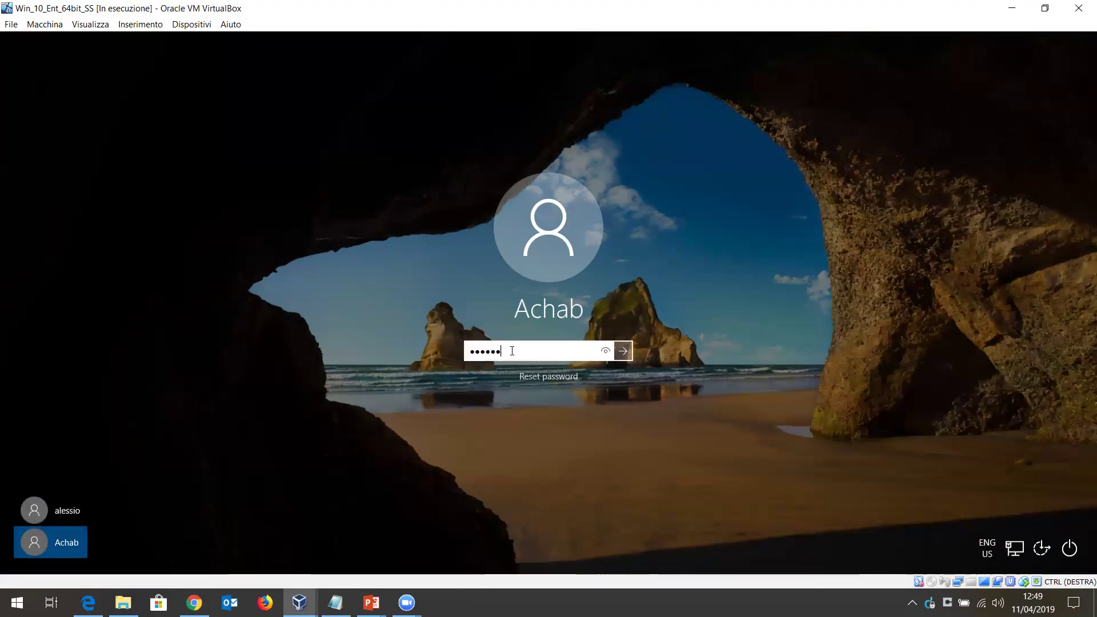
pyautogui.press('Return')
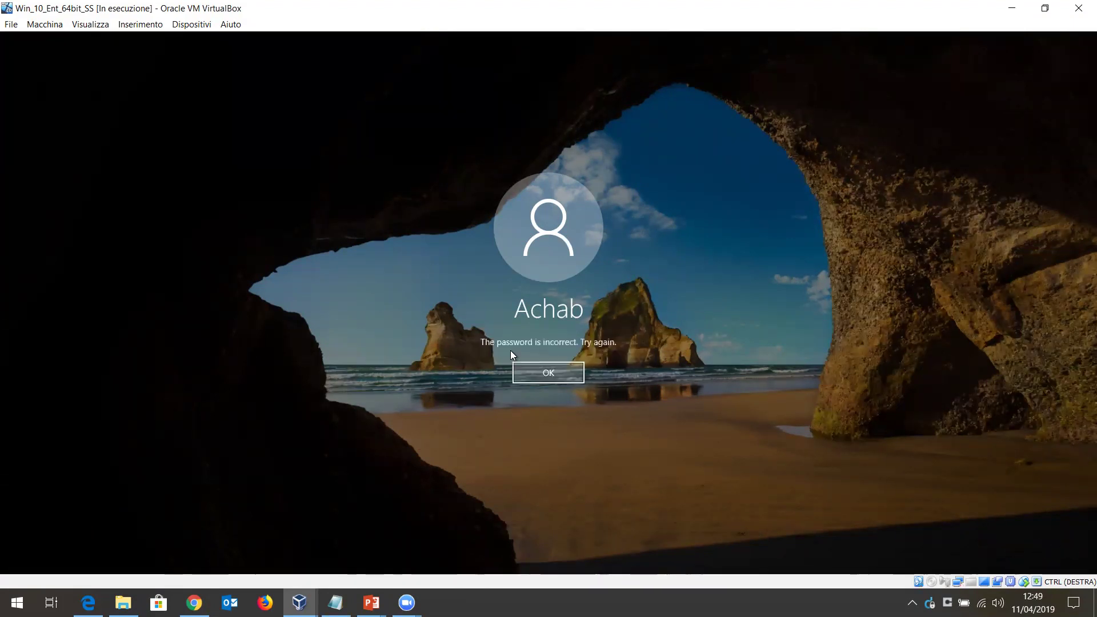
pyautogui.click(545, 376)
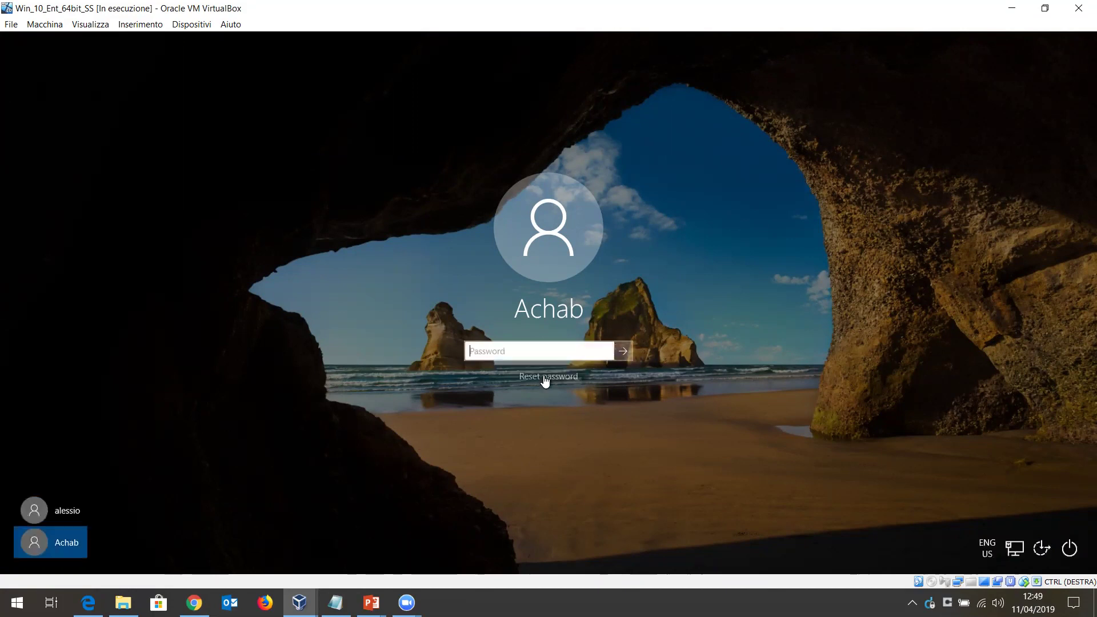
pyautogui.write('•••••••••')
pyautogui.press('Return')
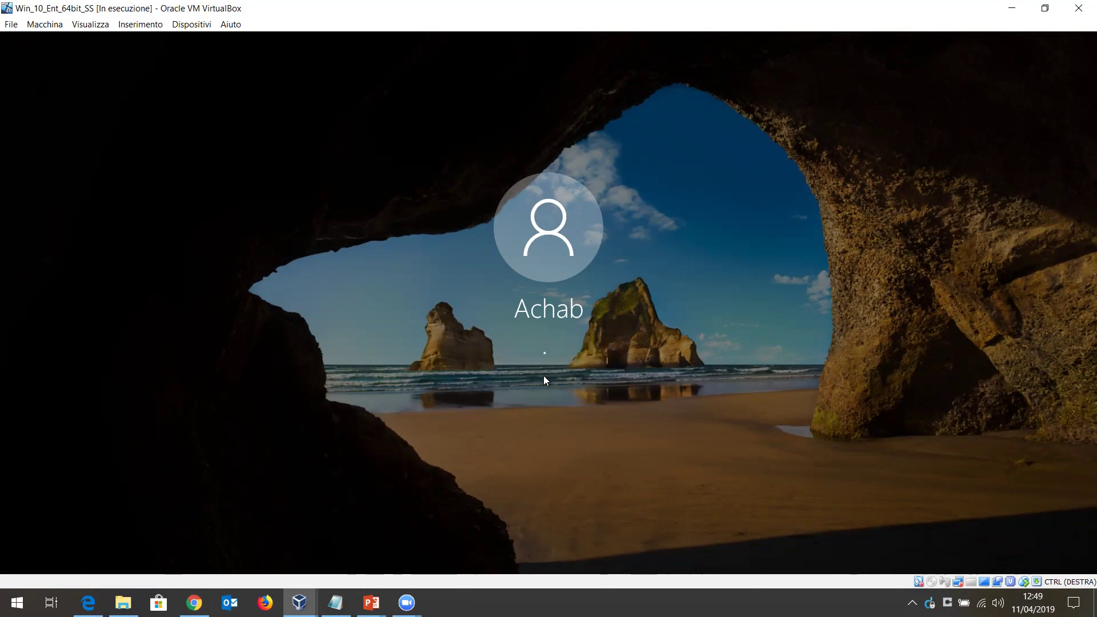
pyautogui.click(543, 375)
pyautogui.write('•••••')
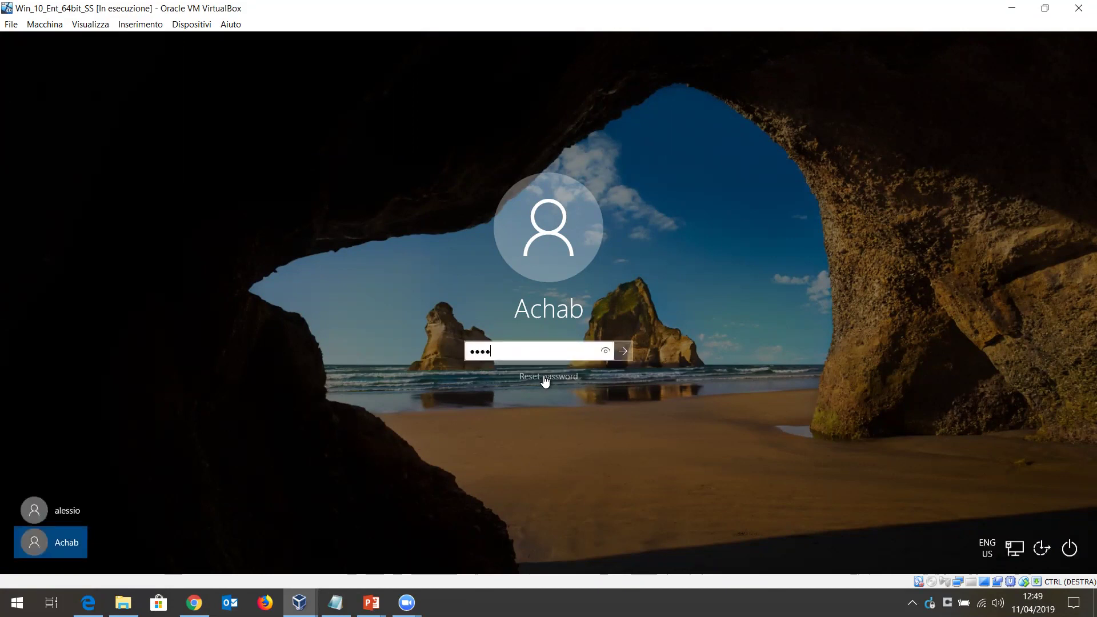
pyautogui.write('••')
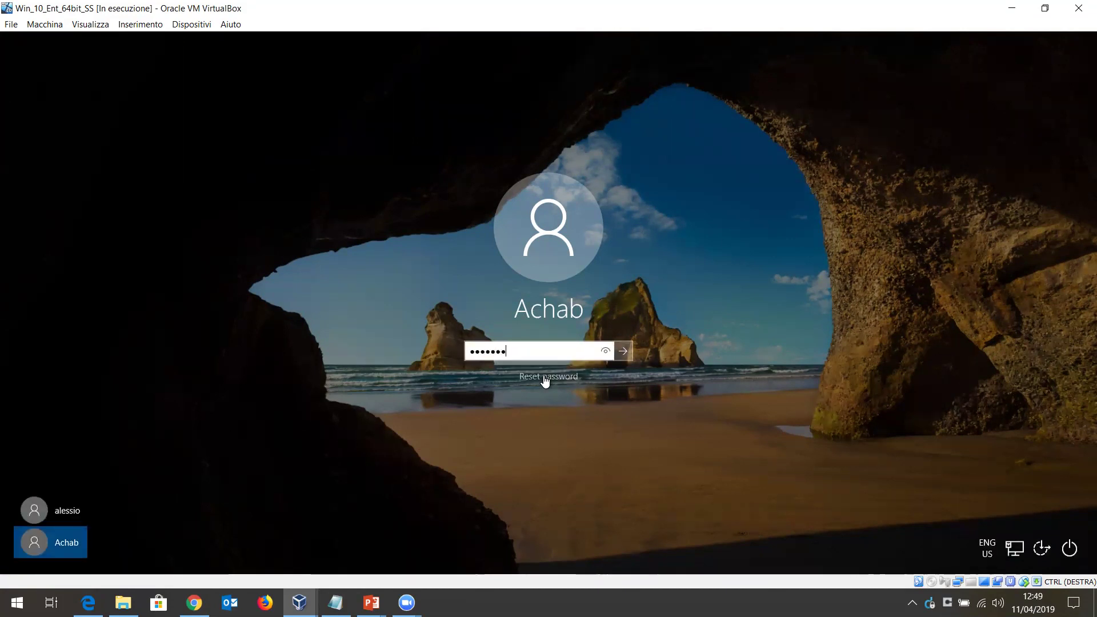
pyautogui.press('BackSpace')
pyautogui.press('BackSpace')
pyautogui.press('BackSpace')
pyautogui.press('BackSpace')
pyautogui.press('BackSpace')
pyautogui.press('BackSpace')
pyautogui.press('BackSpace')
# Switch the sign-in keyboard layout to Italian and retype the password.
pyautogui.click(987, 548)
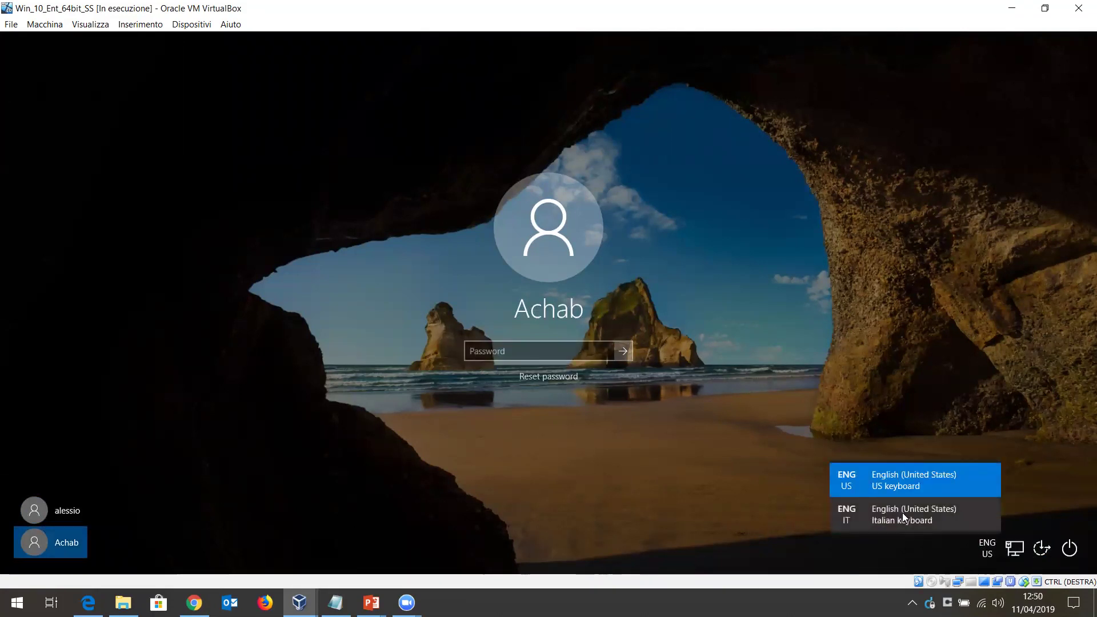
pyautogui.click(902, 516)
pyautogui.click(531, 350)
pyautogui.write('••••••••••')
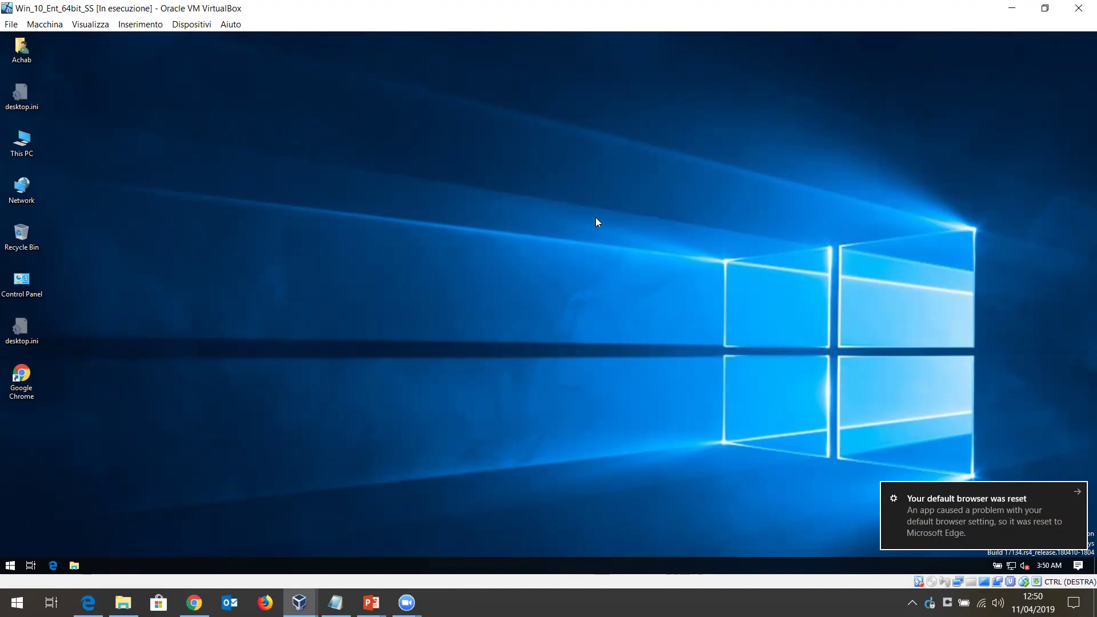
# Browse to C:\Users\alessio\Desktop, granting folder access, and try opening Test.txt.txt.
pyautogui.doubleClick(21, 140)
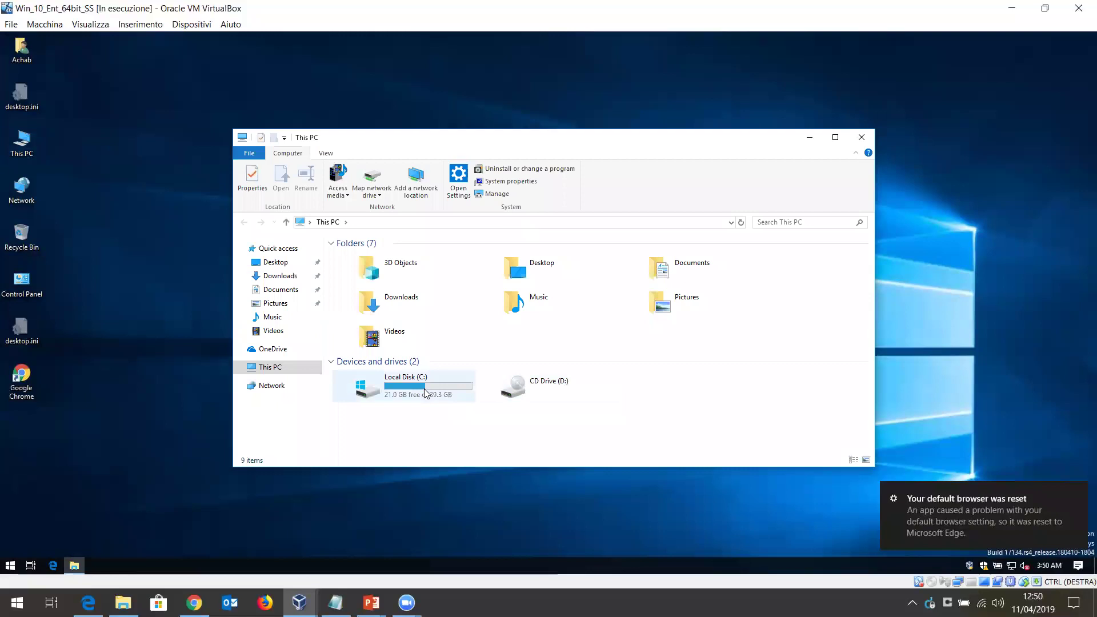
pyautogui.doubleClick(424, 393)
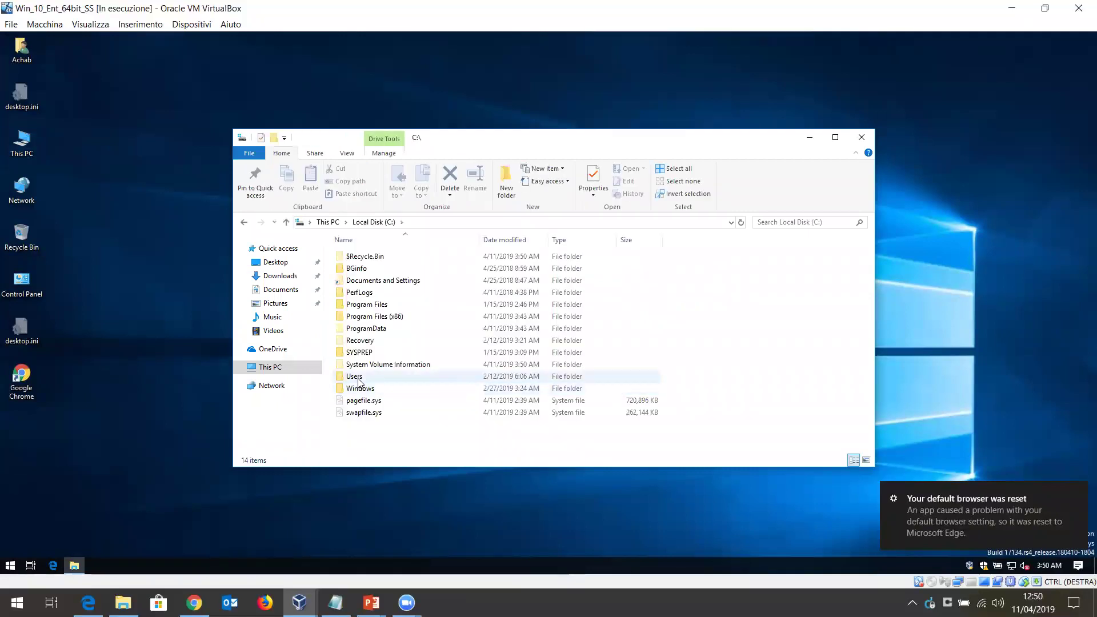
pyautogui.doubleClick(359, 378)
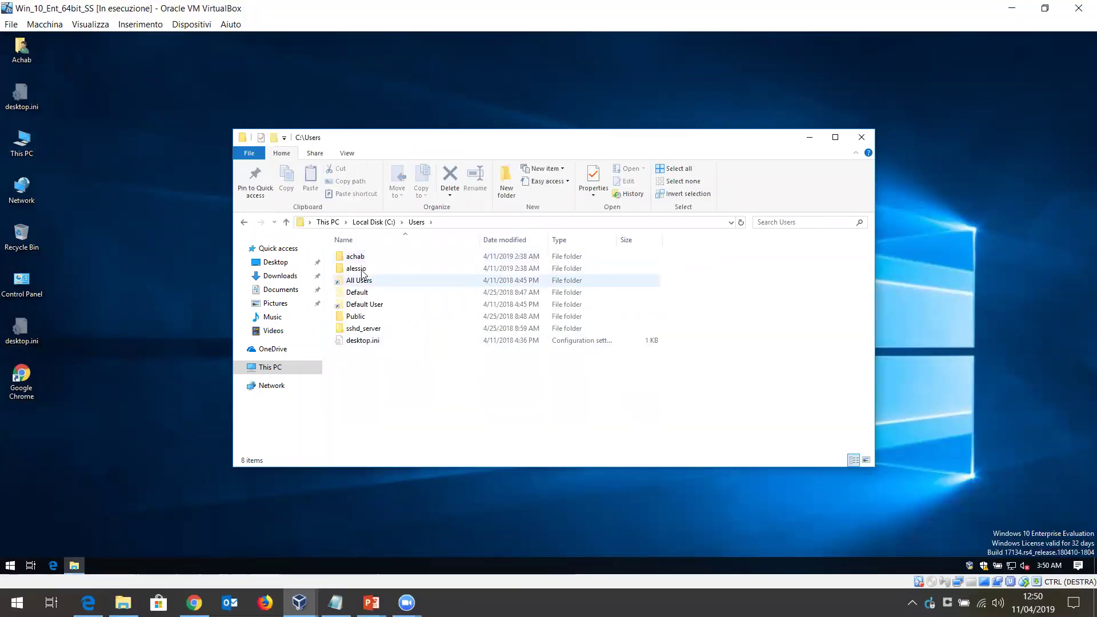
pyautogui.doubleClick(359, 269)
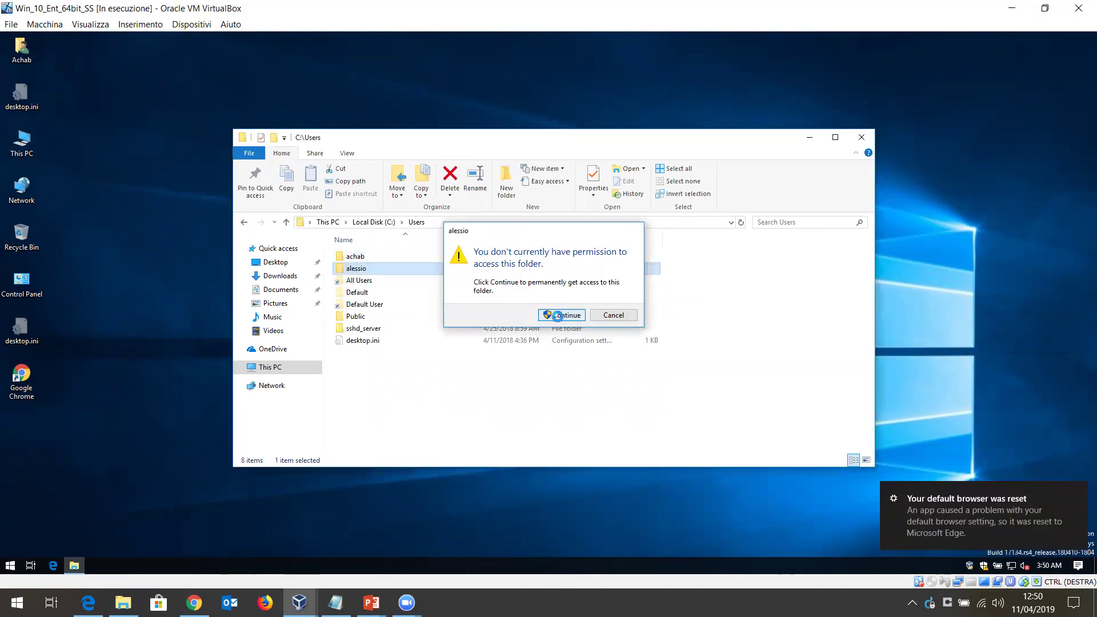
pyautogui.click(557, 316)
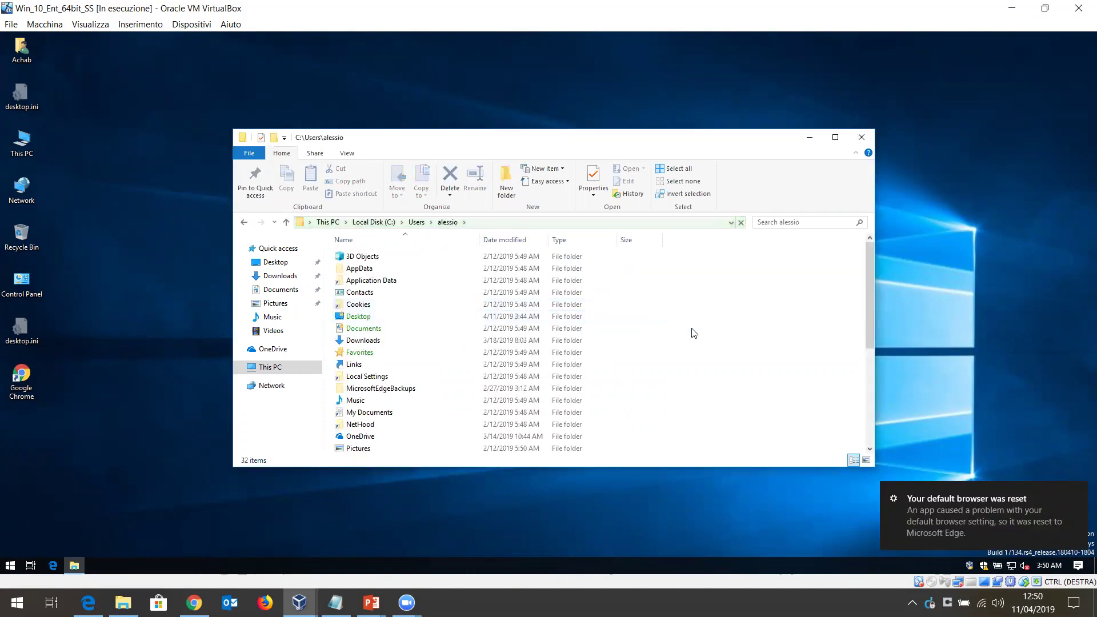
pyautogui.doubleClick(355, 316)
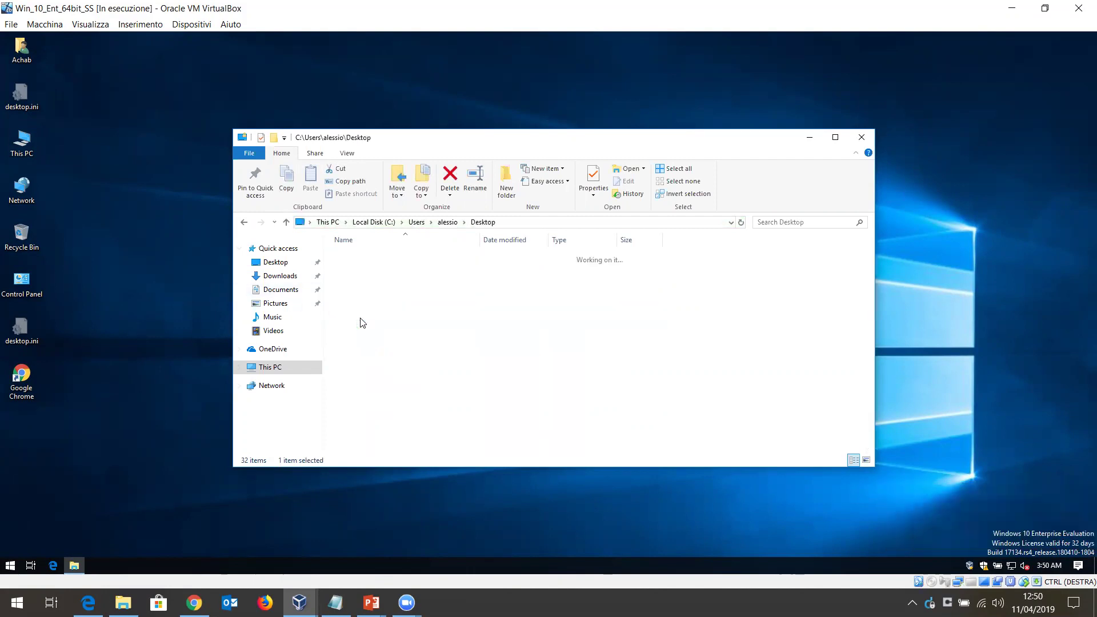
pyautogui.doubleClick(362, 281)
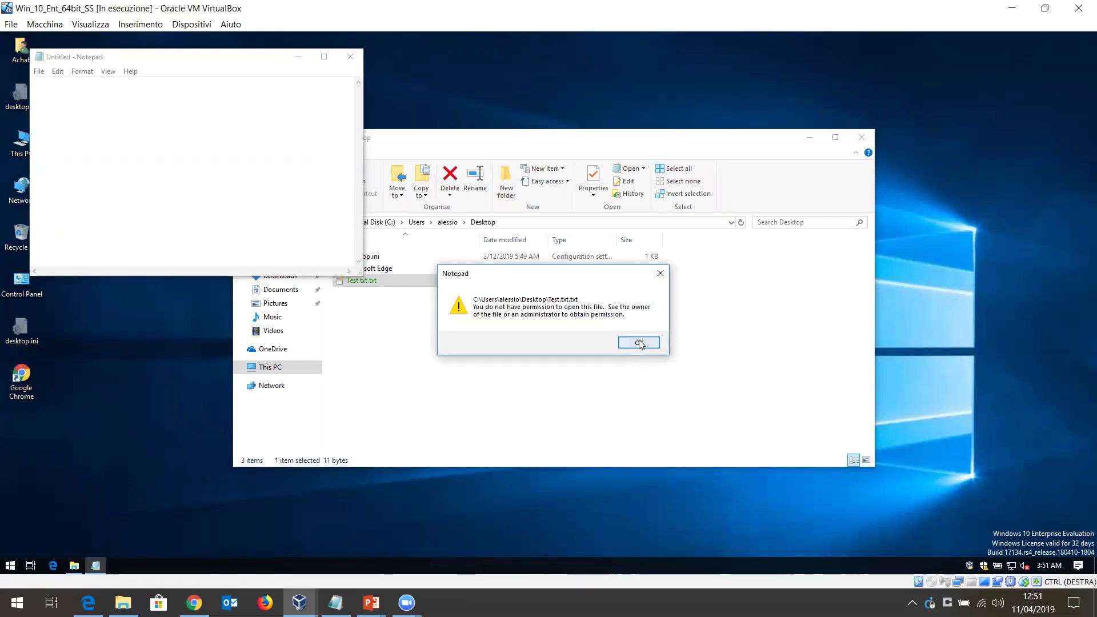
# Dismiss the Notepad permission error and close the empty Notepad window.
pyautogui.click(638, 342)
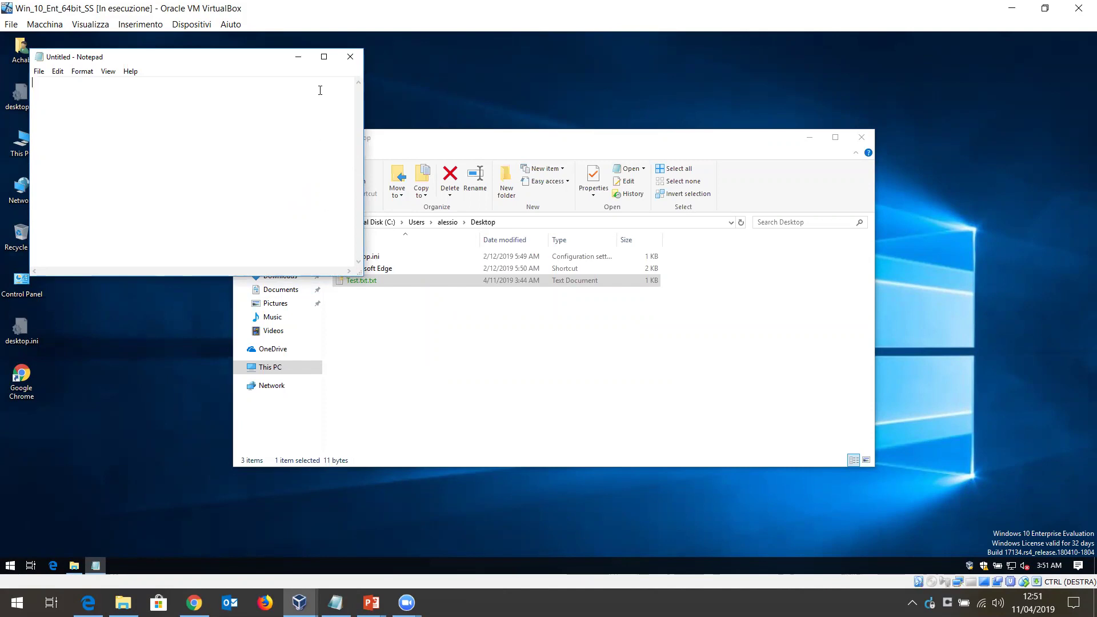
pyautogui.click(353, 57)
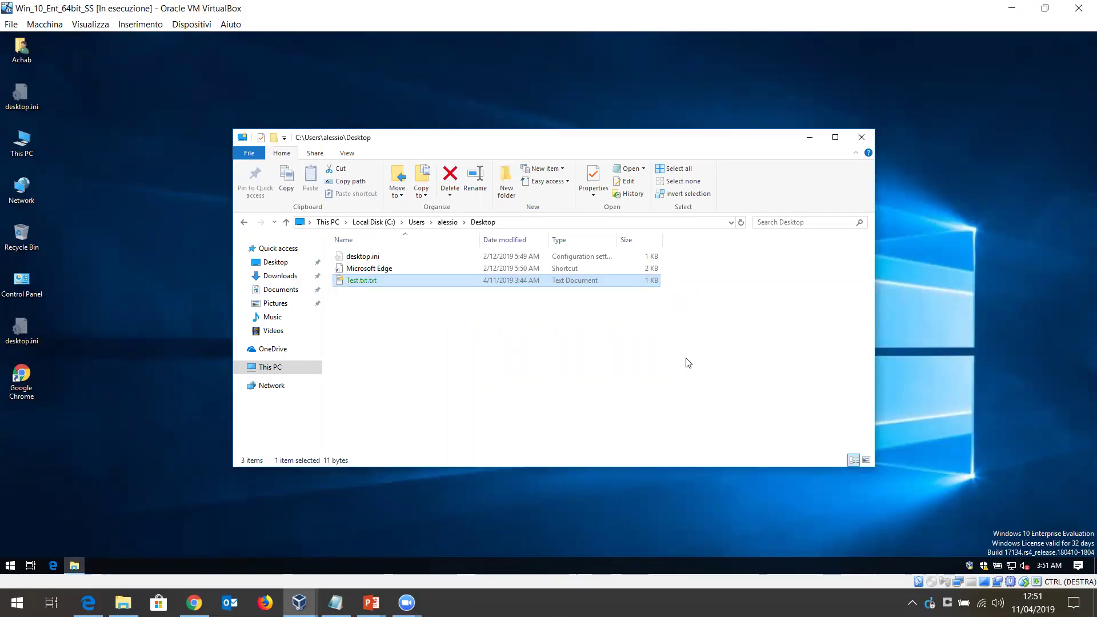
pyautogui.click(10, 565)
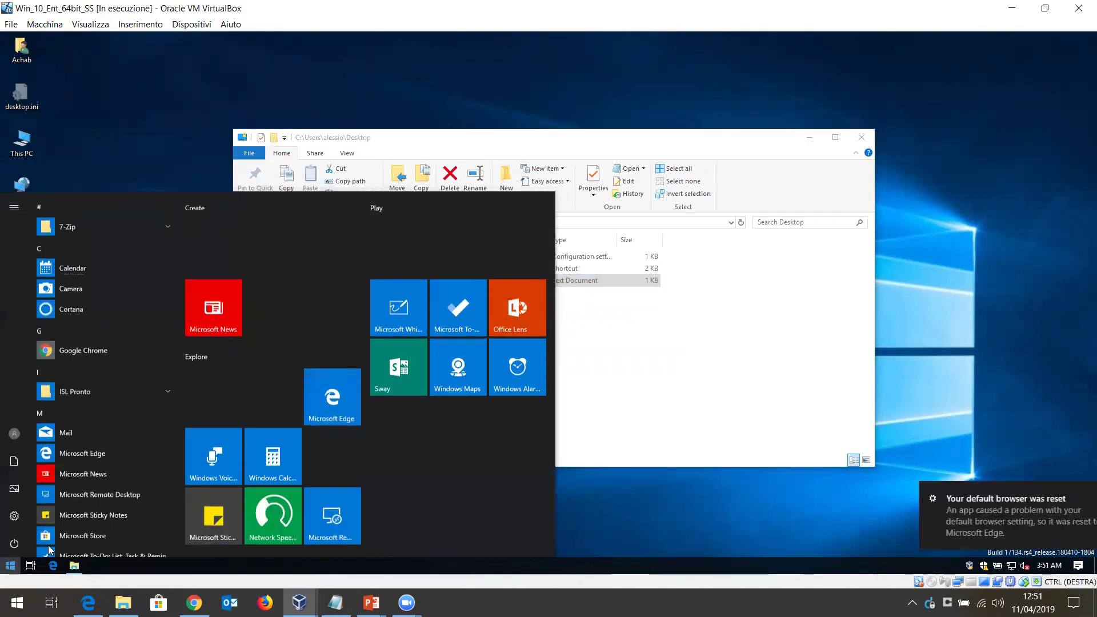
# Sign out of the second user account and return to the sign-in screen.
pyautogui.rightClick(10, 565)
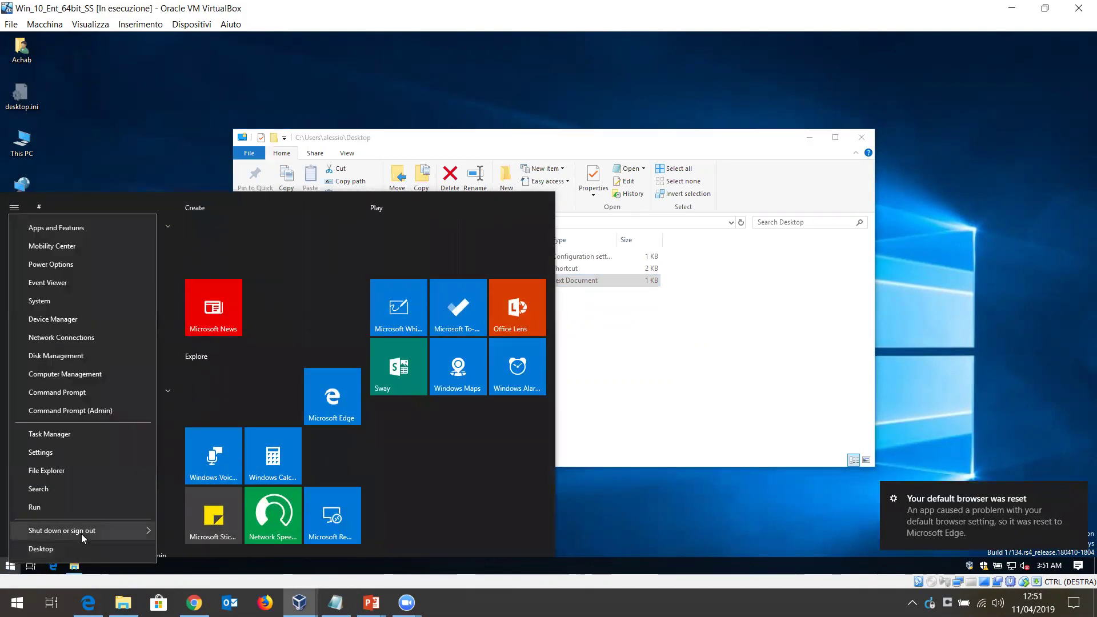
pyautogui.moveTo(81, 533)
pyautogui.click(203, 489)
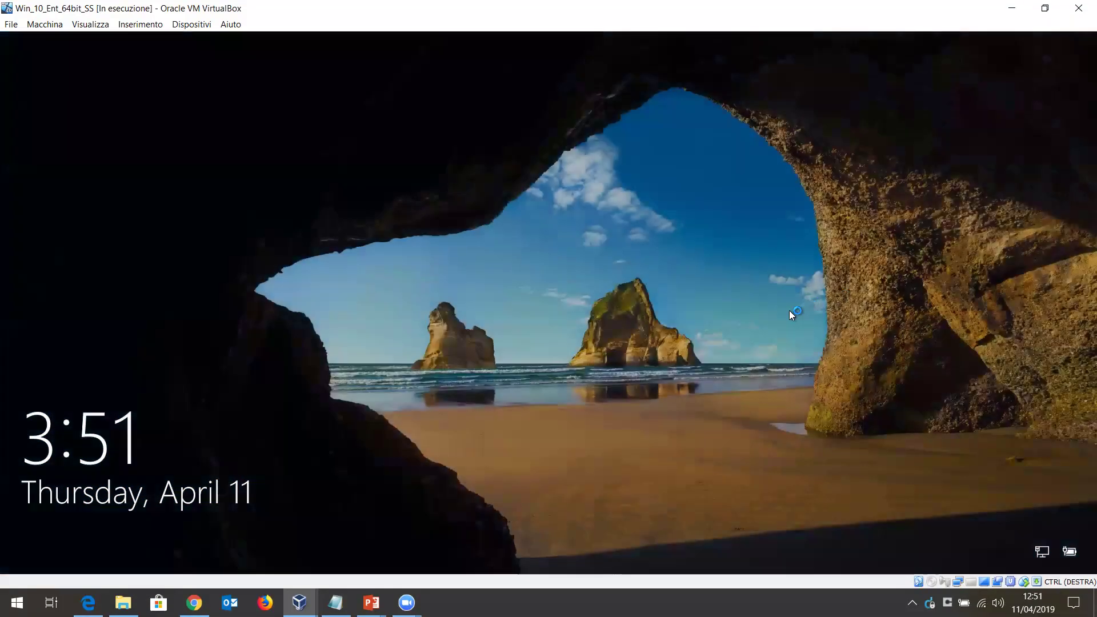
pyautogui.click(516, 235)
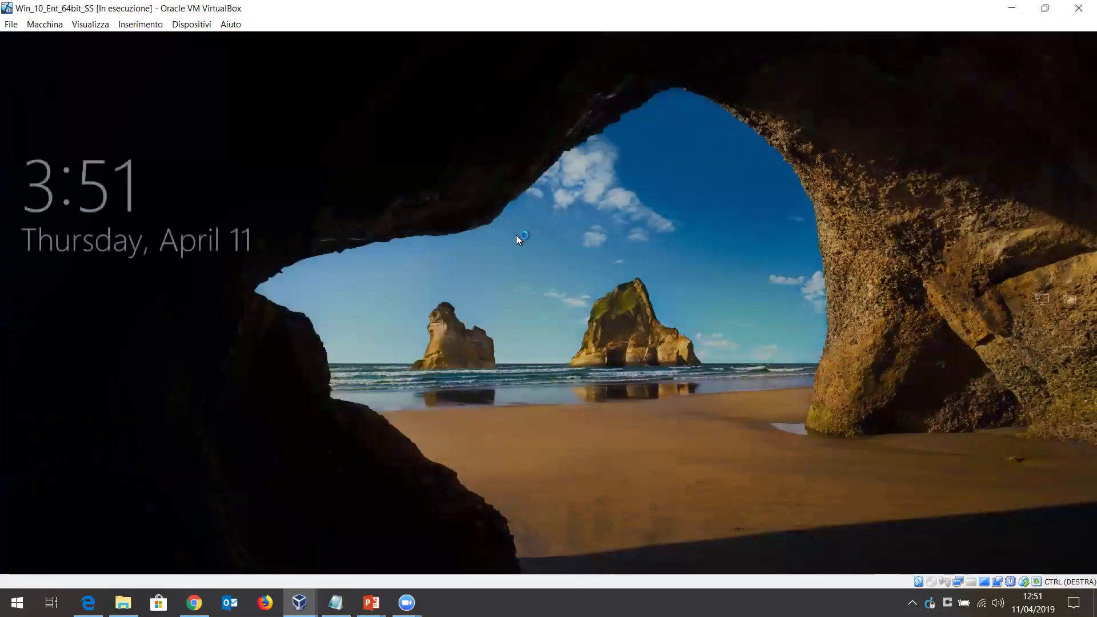
# Switch to the other local user account and sign in with its password.
pyautogui.write('******')
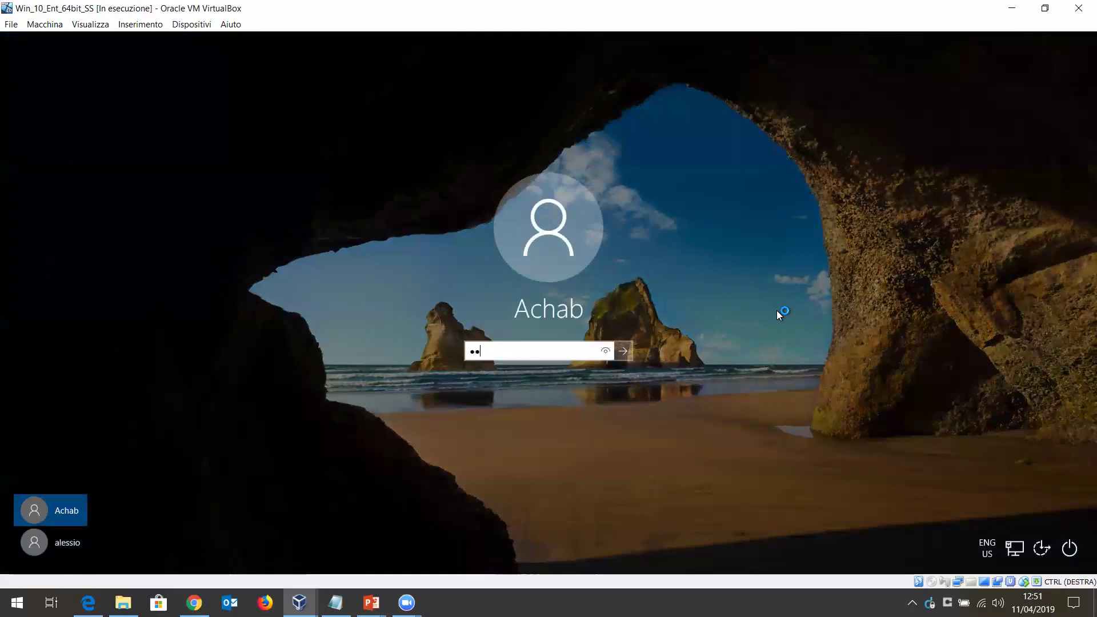
pyautogui.write('***')
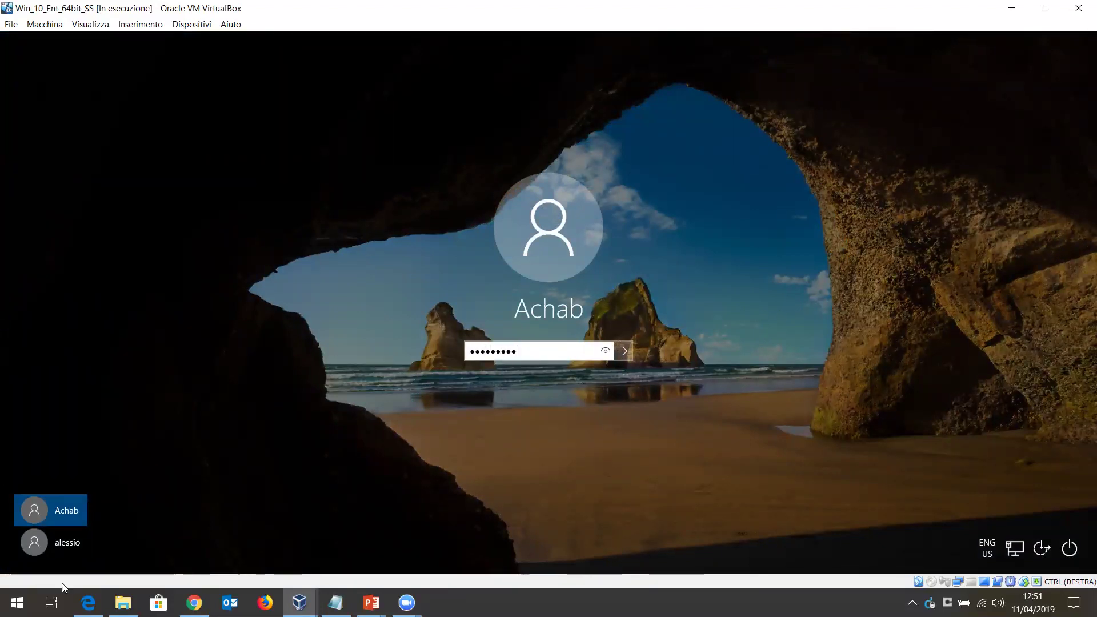
pyautogui.click(64, 546)
pyautogui.write('********')
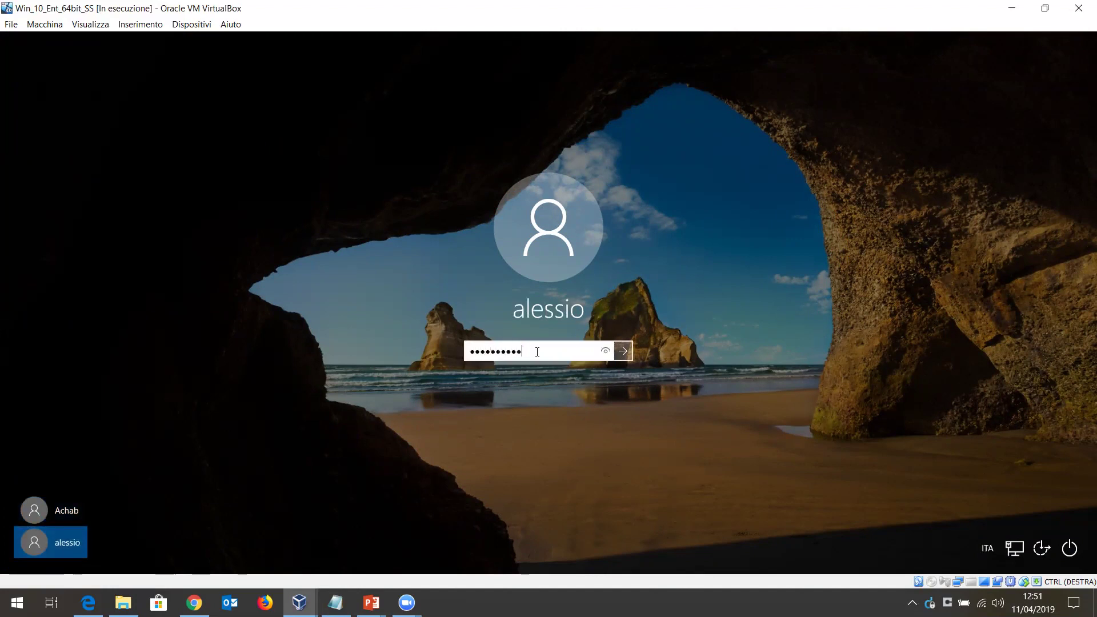
pyautogui.write('***')
pyautogui.press('Return')
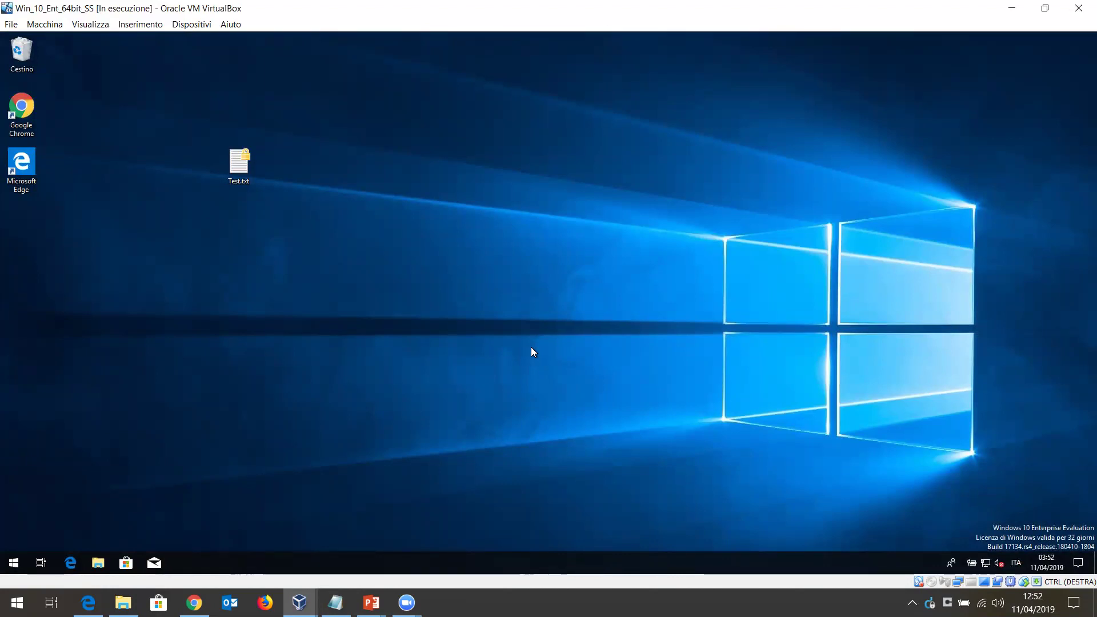
# Open Edge and submit the SimplySecure logon with the pasted Admin ID and password.
pyautogui.click(70, 563)
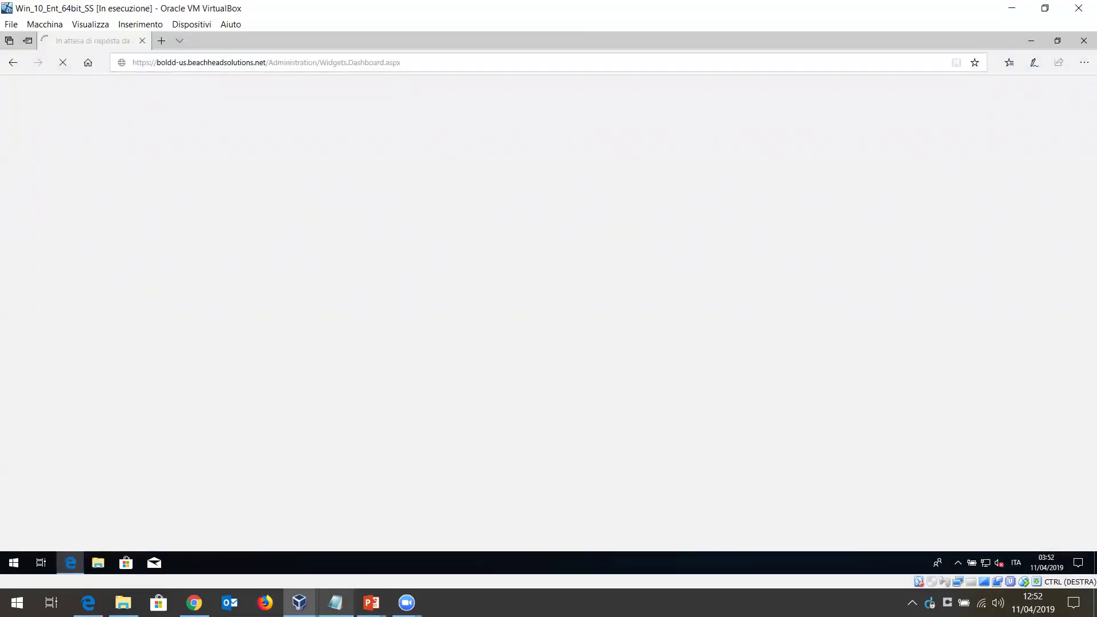
pyautogui.hotkey('alt', 'Tab')
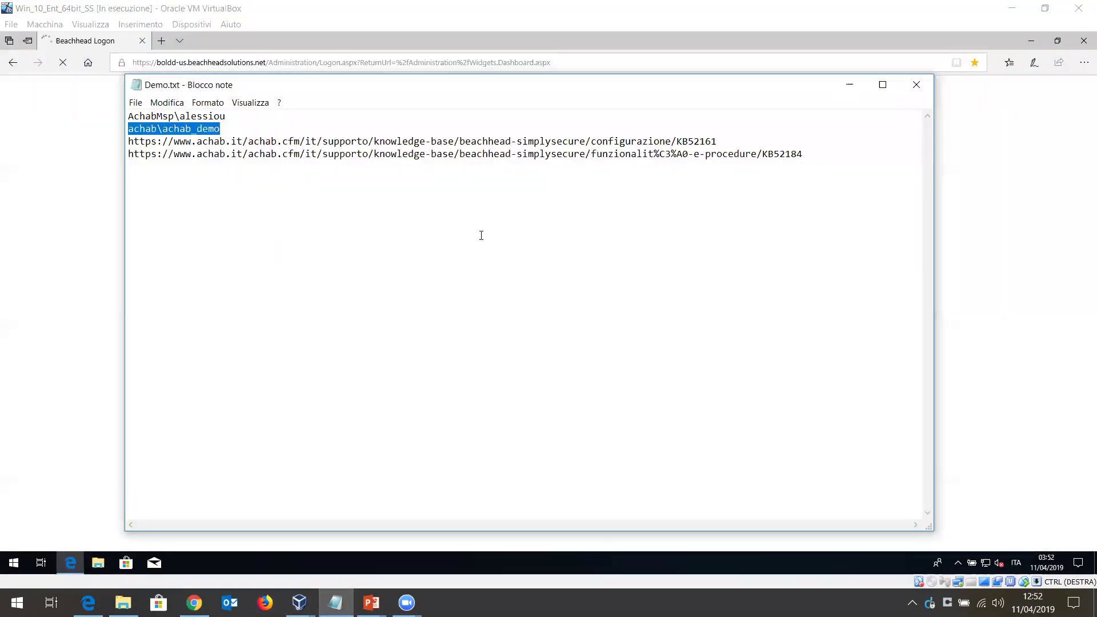
pyautogui.click(850, 85)
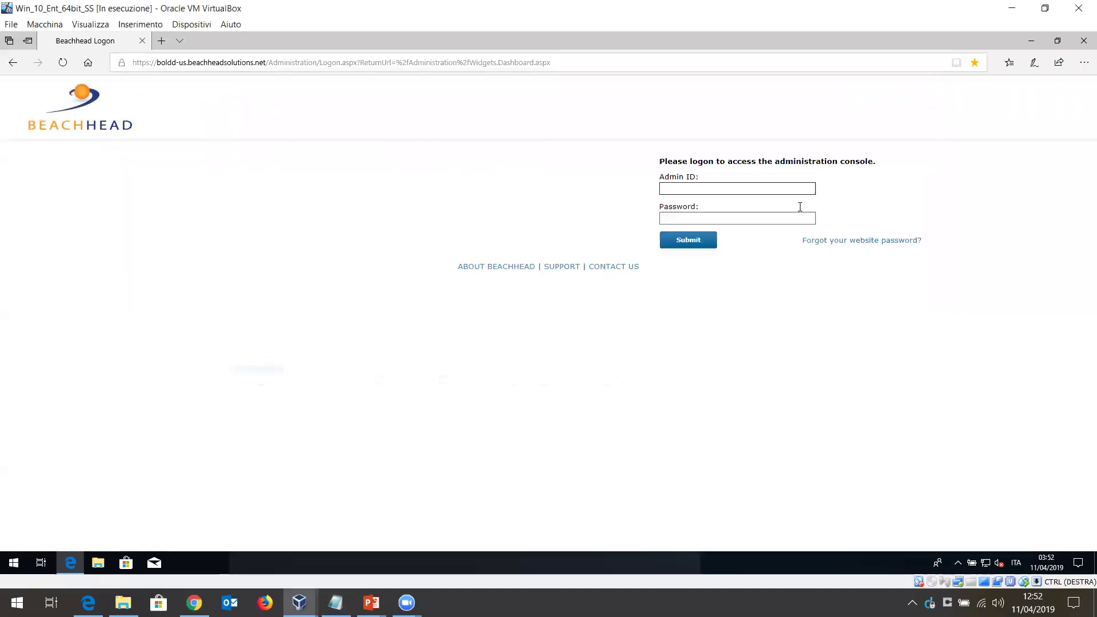
pyautogui.click(762, 190)
pyautogui.hotkey('ctrl', 'v')
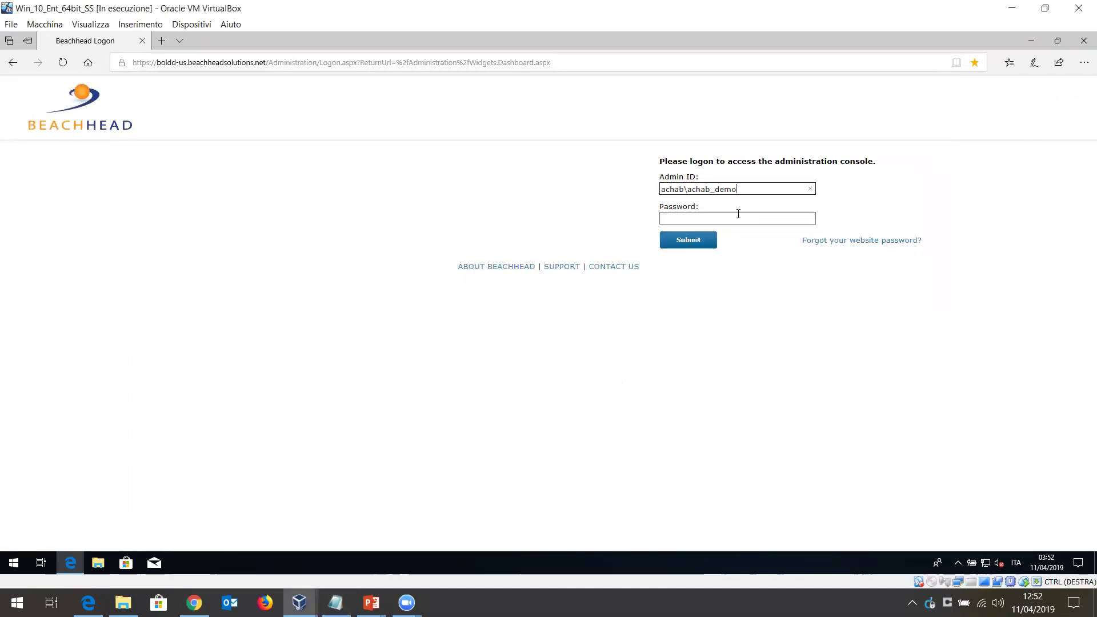
pyautogui.click(737, 213)
pyautogui.write('•••••••••')
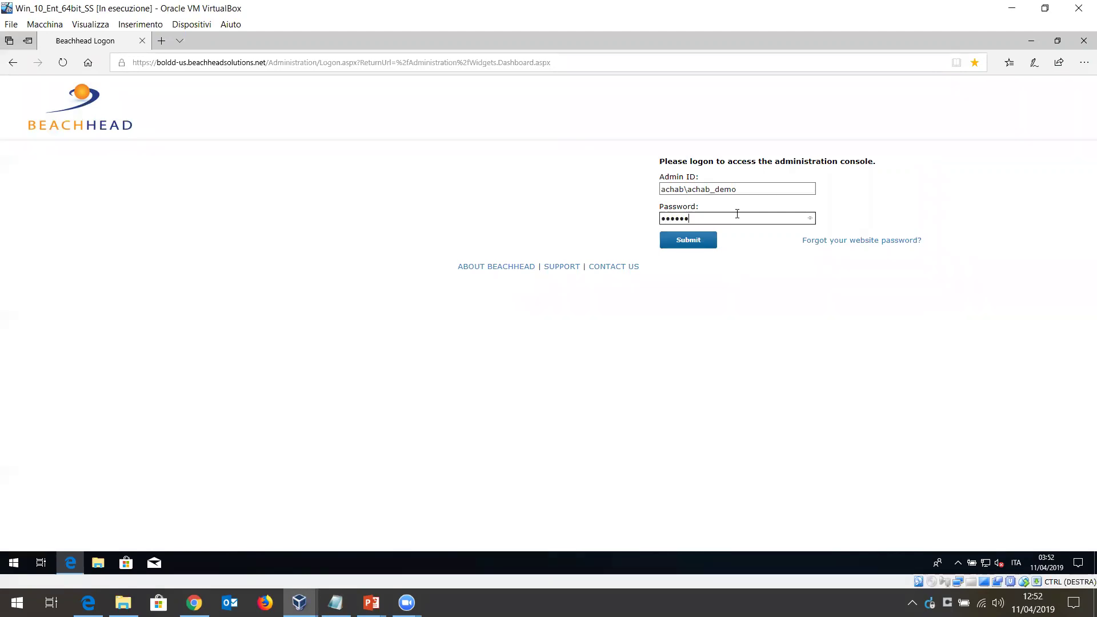
pyautogui.press('Return')
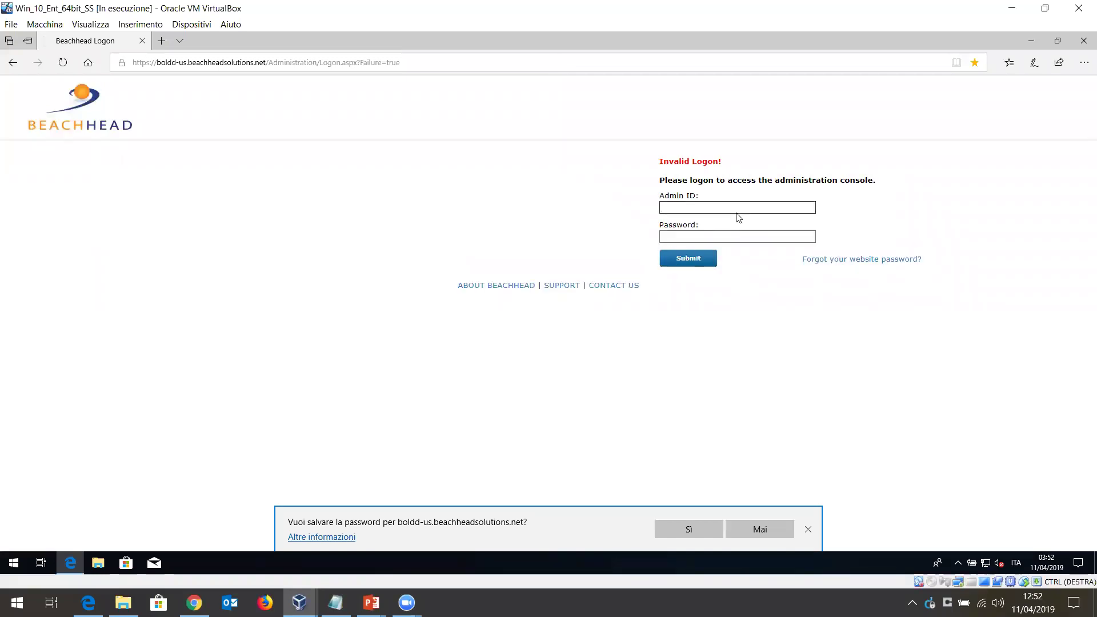
# Re-enter the Admin ID and password after the Invalid Logon message.
pyautogui.hotkey('ctrl', 'v')
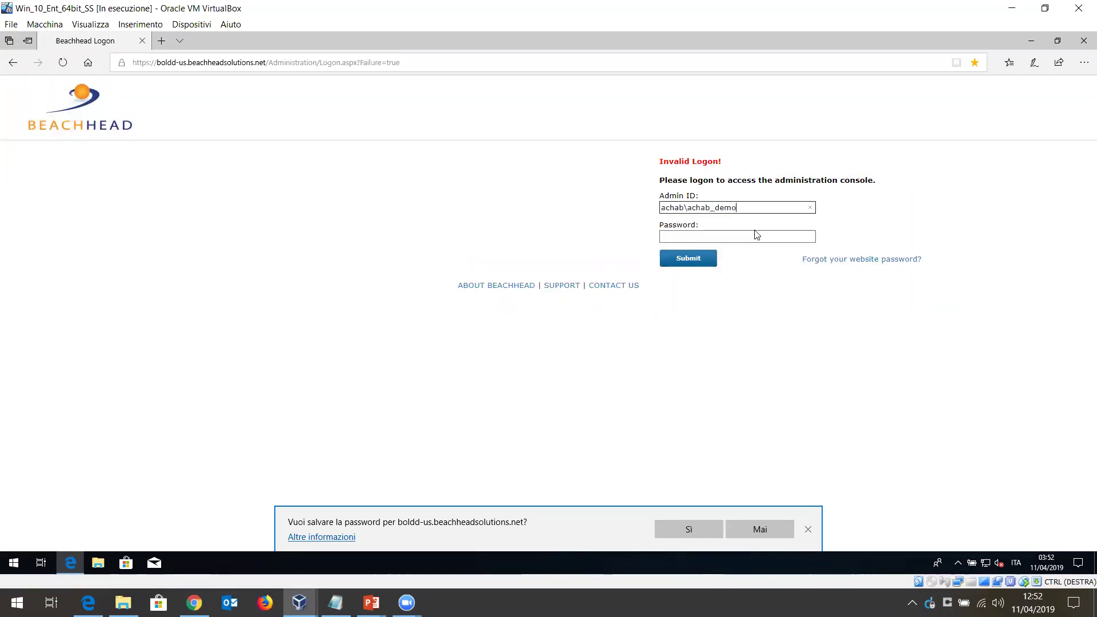
pyautogui.click(759, 235)
pyautogui.write('••••••••••')
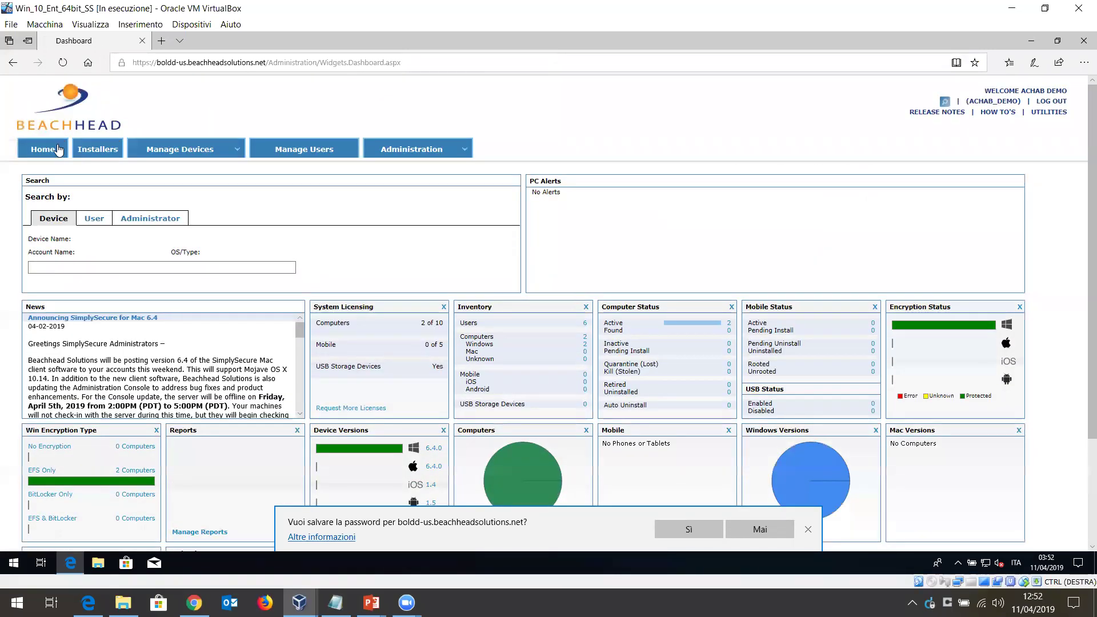
# Open the Computers listing from the Dashboard's Active count, showing Vm-win10-Ale and win10-SS-Urban.
pyautogui.click(329, 203)
pyautogui.click(729, 327)
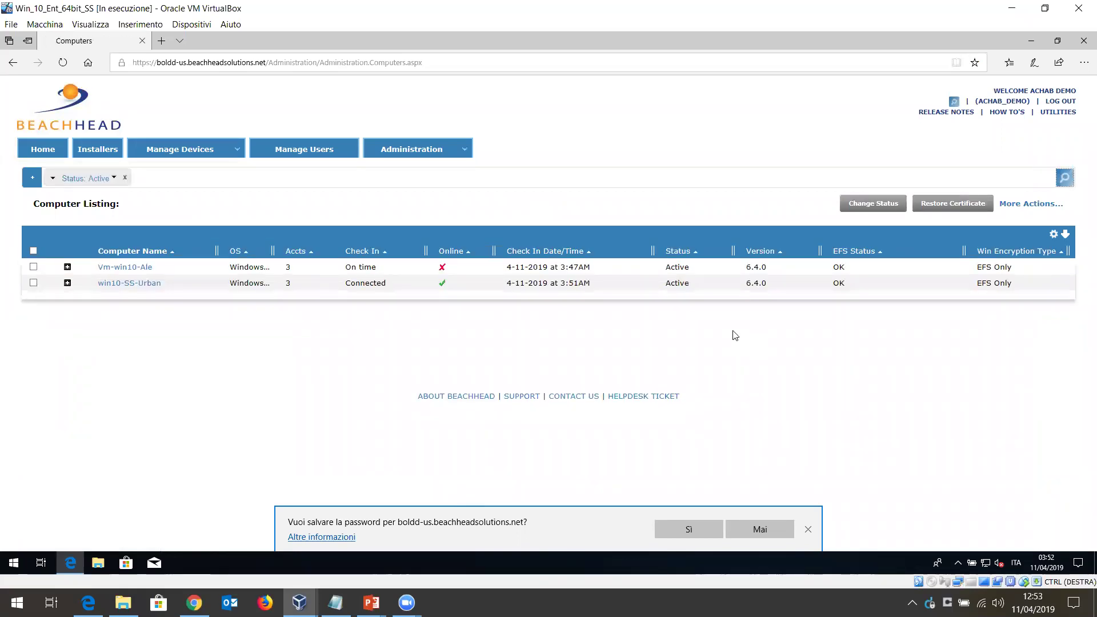
# Tick win10-SS-Urban, then run hostname in a guest Command Prompt to confirm the VM's name.
pyautogui.click(32, 283)
pyautogui.rightClick(16, 564)
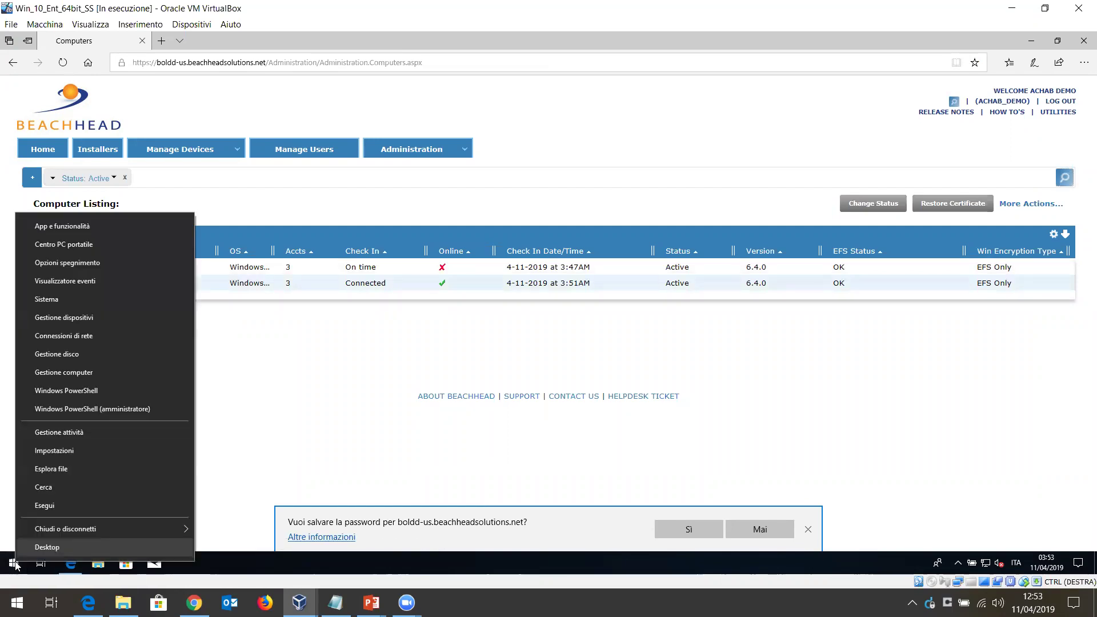
pyautogui.click(60, 505)
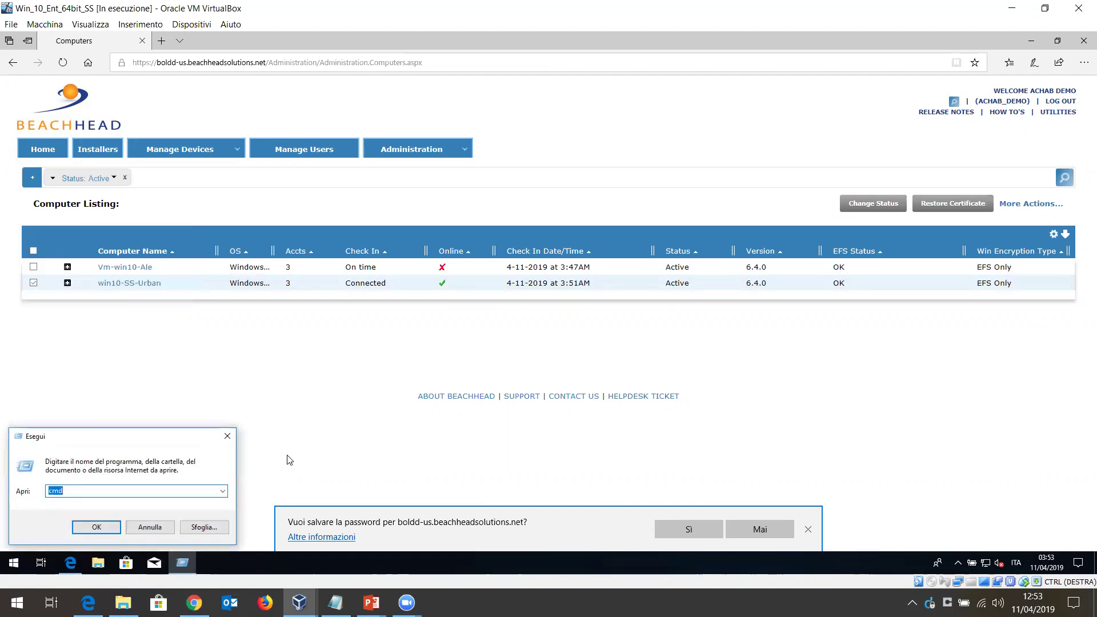
pyautogui.press('Return')
pyautogui.write('hostname')
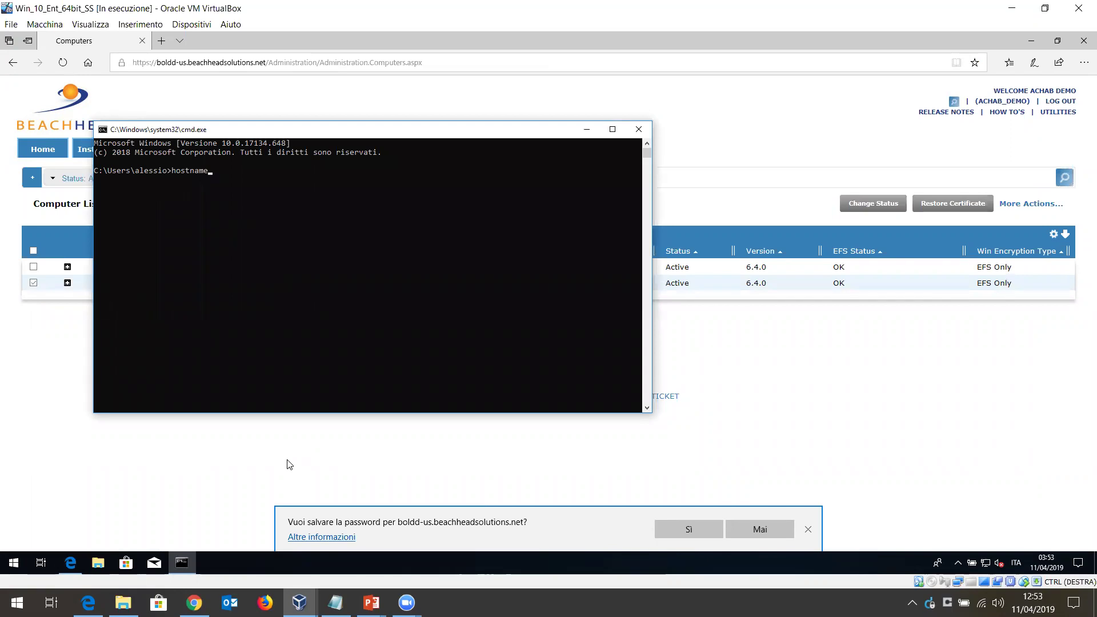
pyautogui.press('Return')
# Move the command prompt aside and minimize it to reveal the computer table.
pyautogui.moveTo(399, 130); pyautogui.dragTo(528, 243)
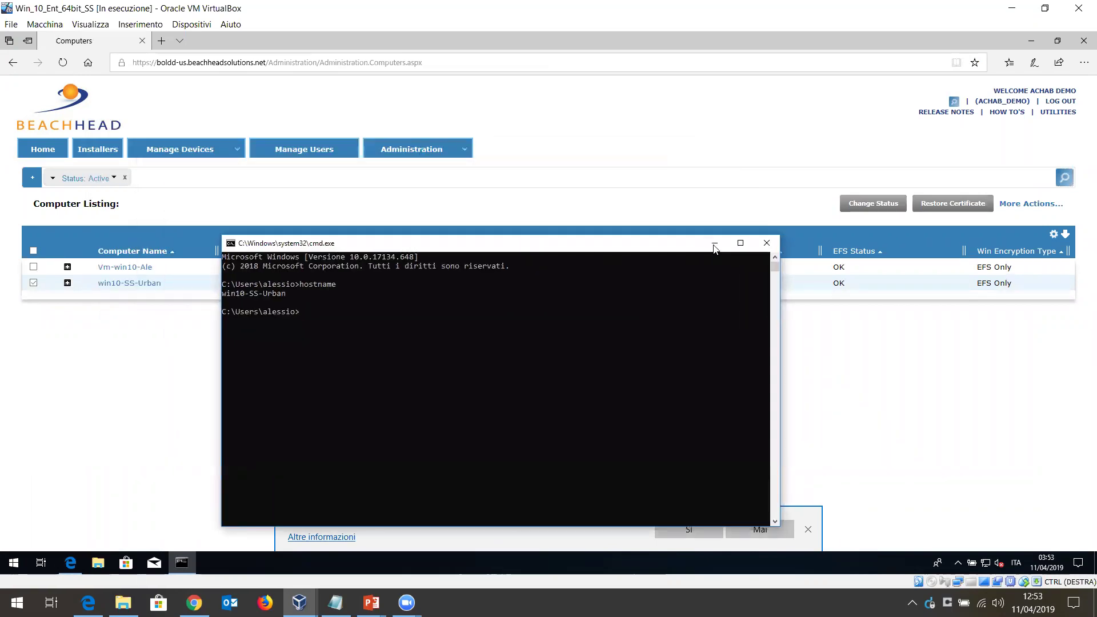
pyautogui.click(714, 245)
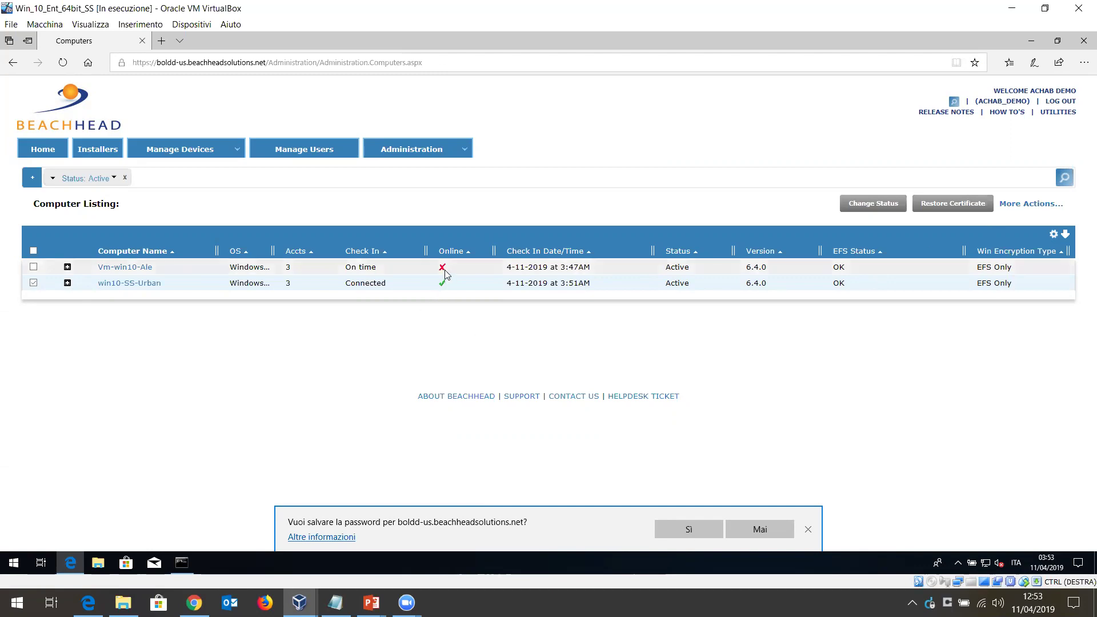
pyautogui.moveTo(442, 271)
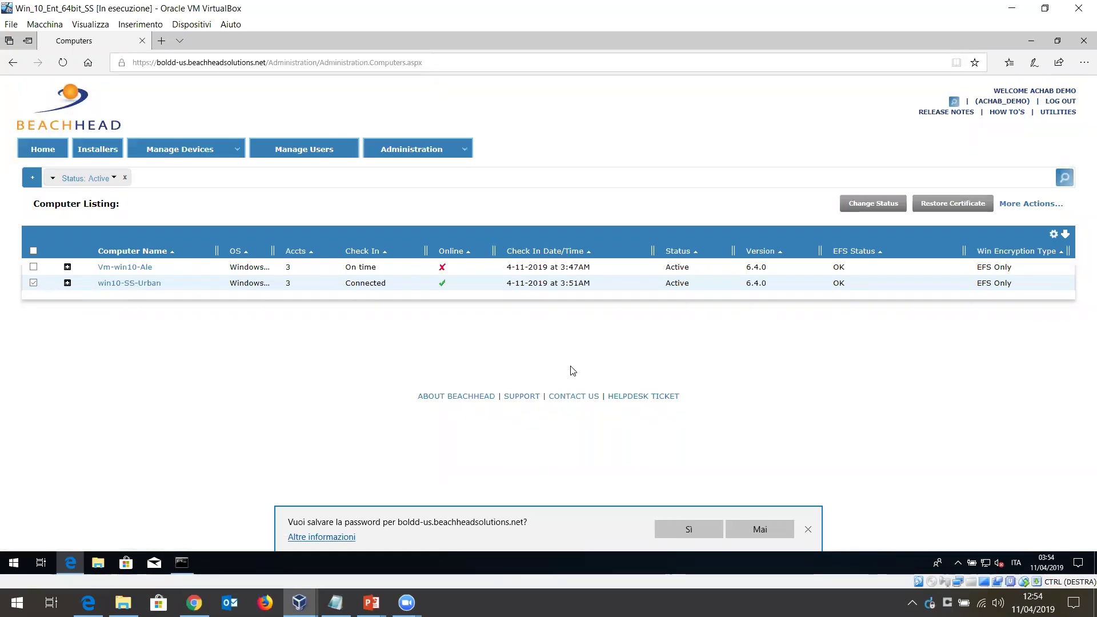
# Change win10-SS-Urban's status to Kill (Stolen) and confirm with OK.
pyautogui.click(1023, 206)
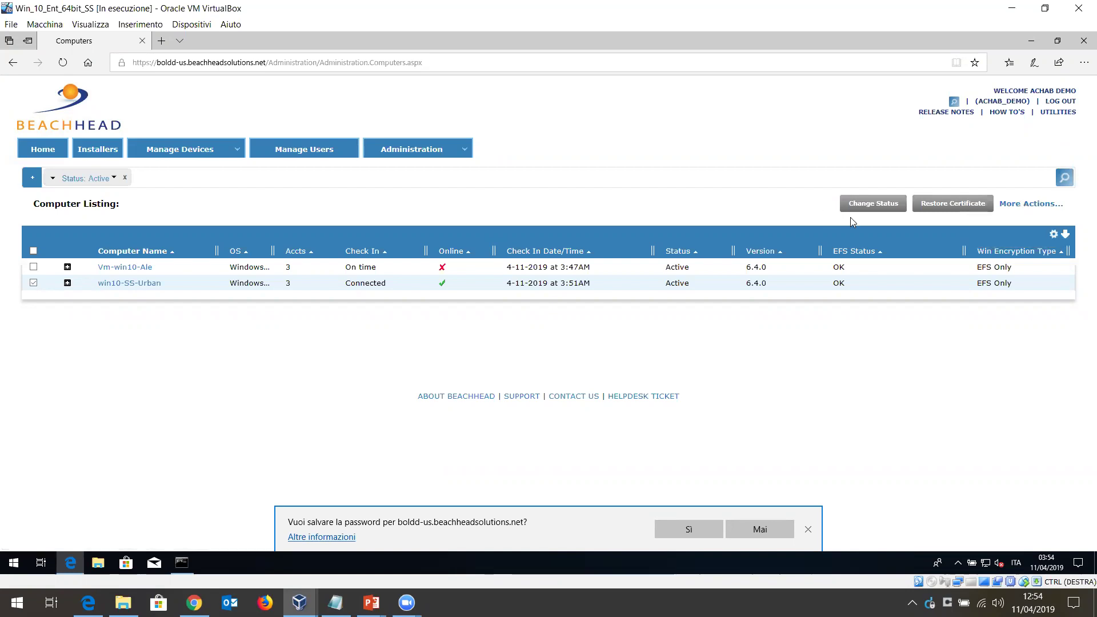
pyautogui.click(869, 202)
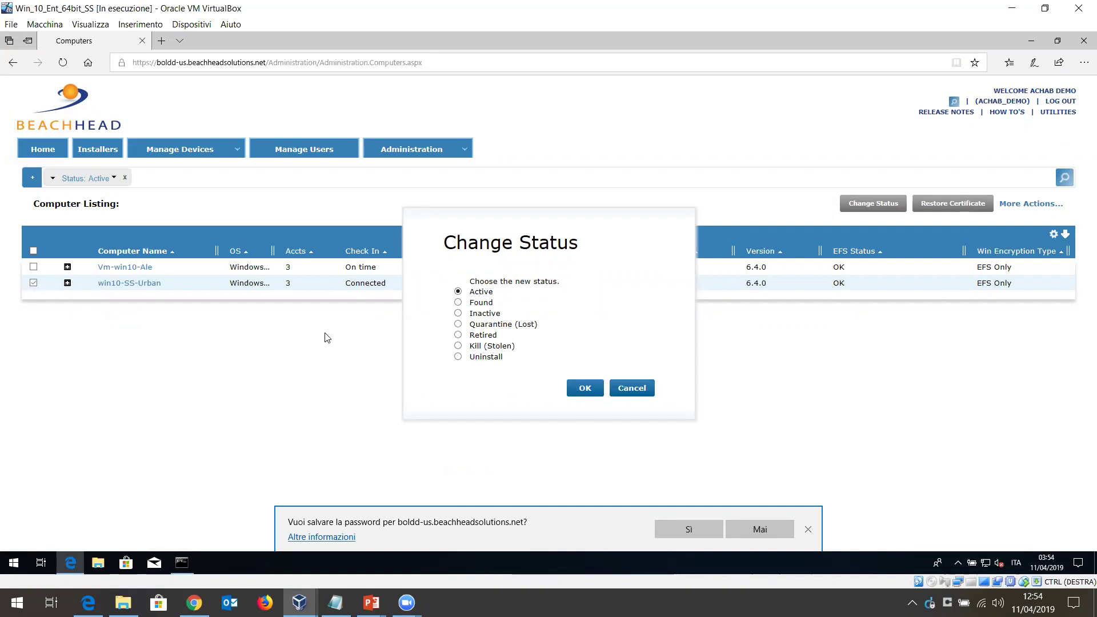
pyautogui.click(458, 346)
pyautogui.click(583, 391)
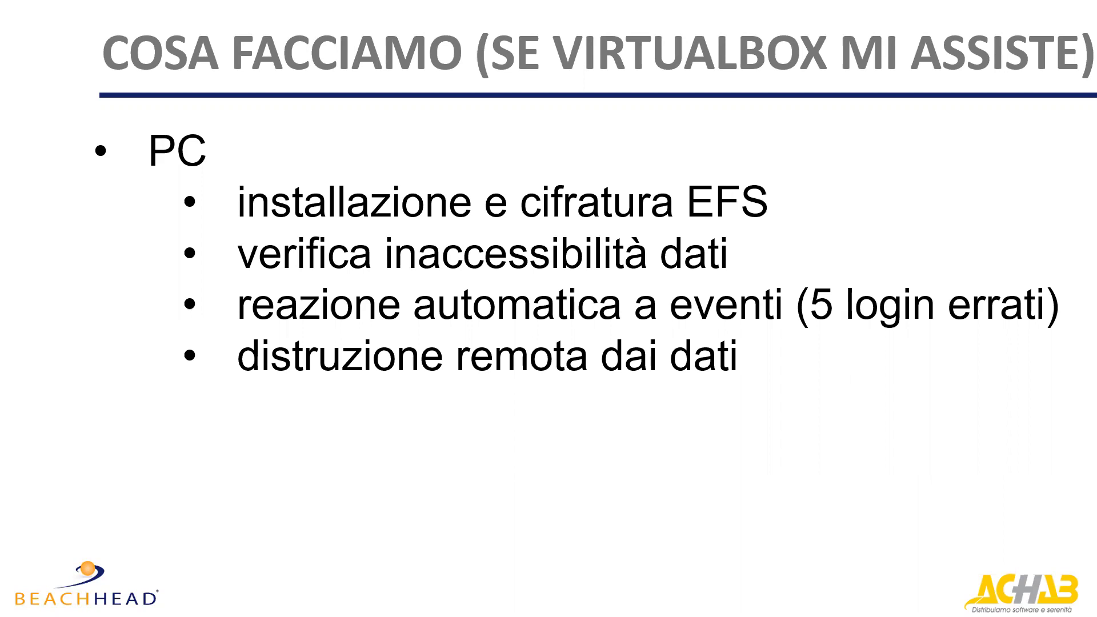
# Launch VirtualBox Manager and start Win_10_Ent_64bit_SS with Avvia > Avvio normale.
pyautogui.click(17, 602)
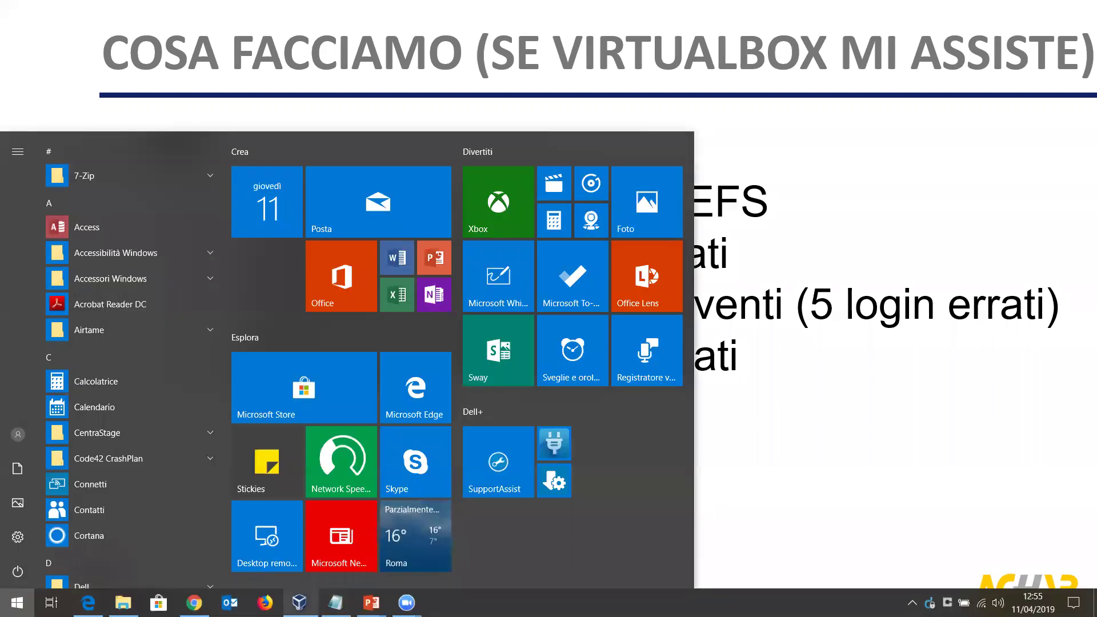
pyautogui.click(299, 603)
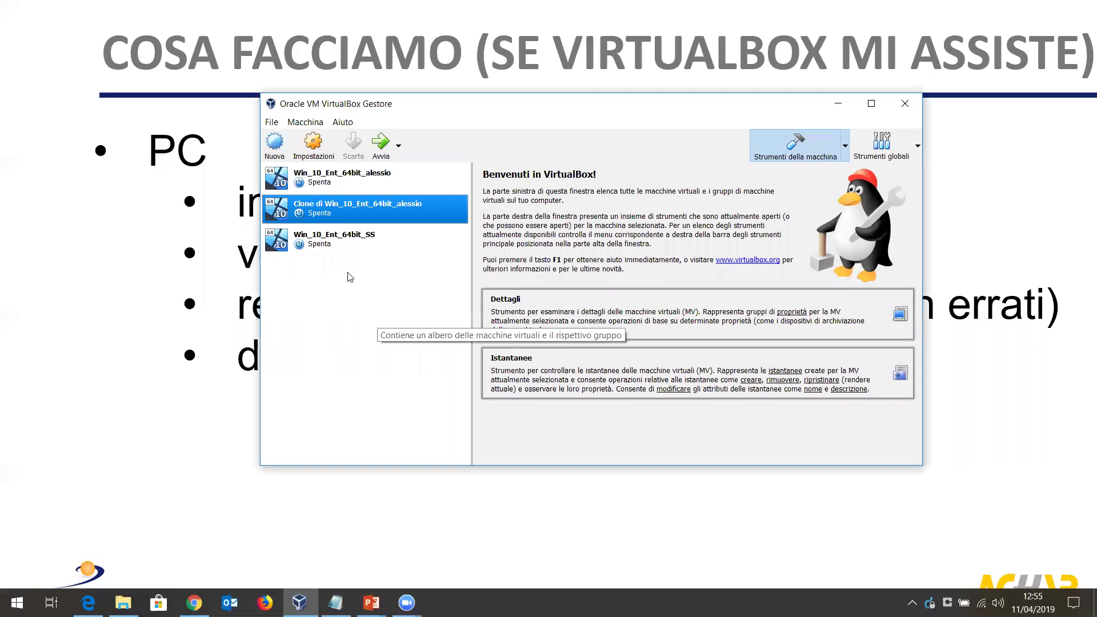
pyautogui.click(336, 245)
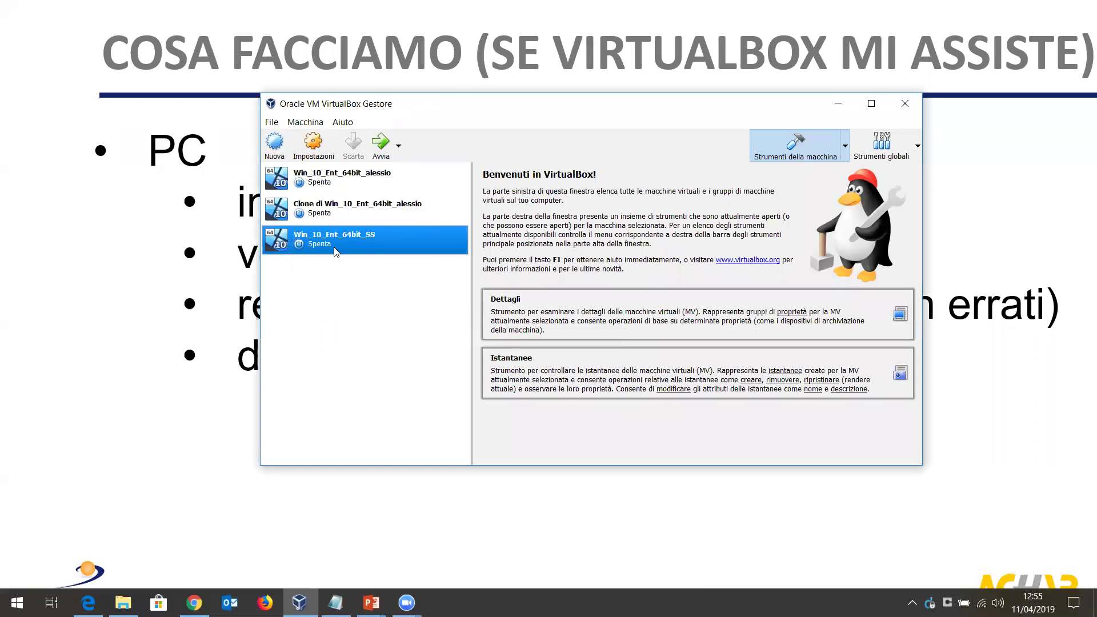
pyautogui.rightClick(336, 251)
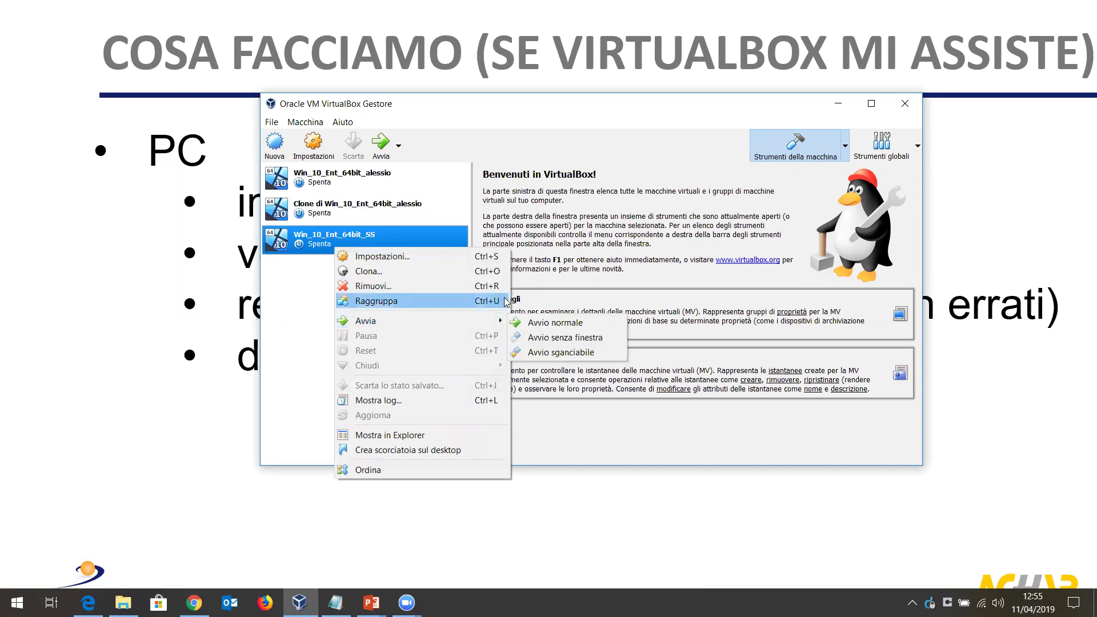
pyautogui.click(556, 323)
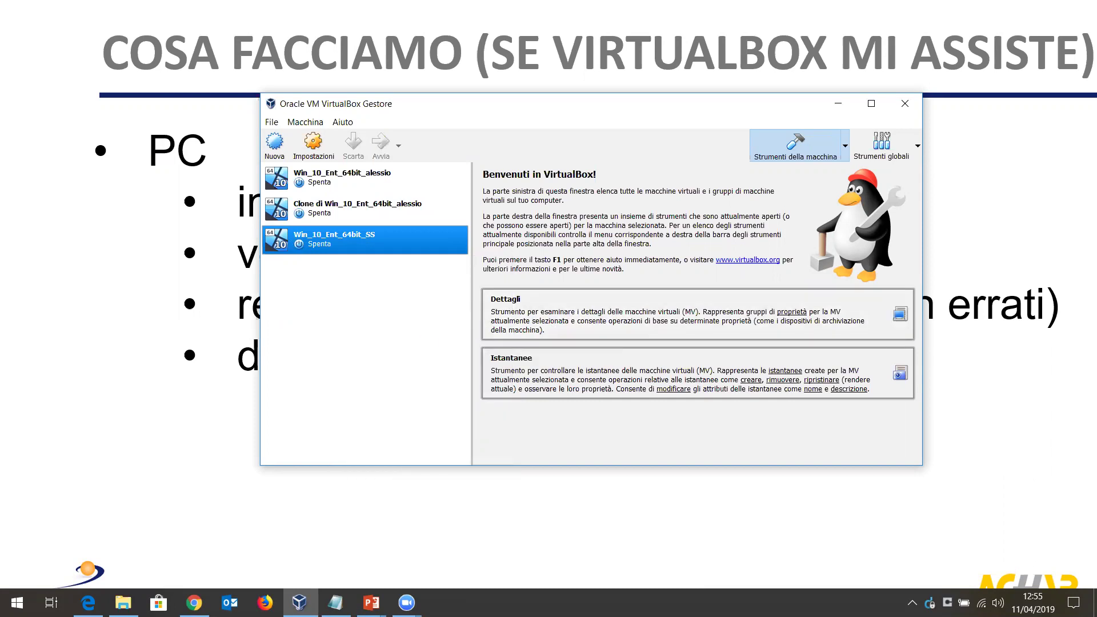